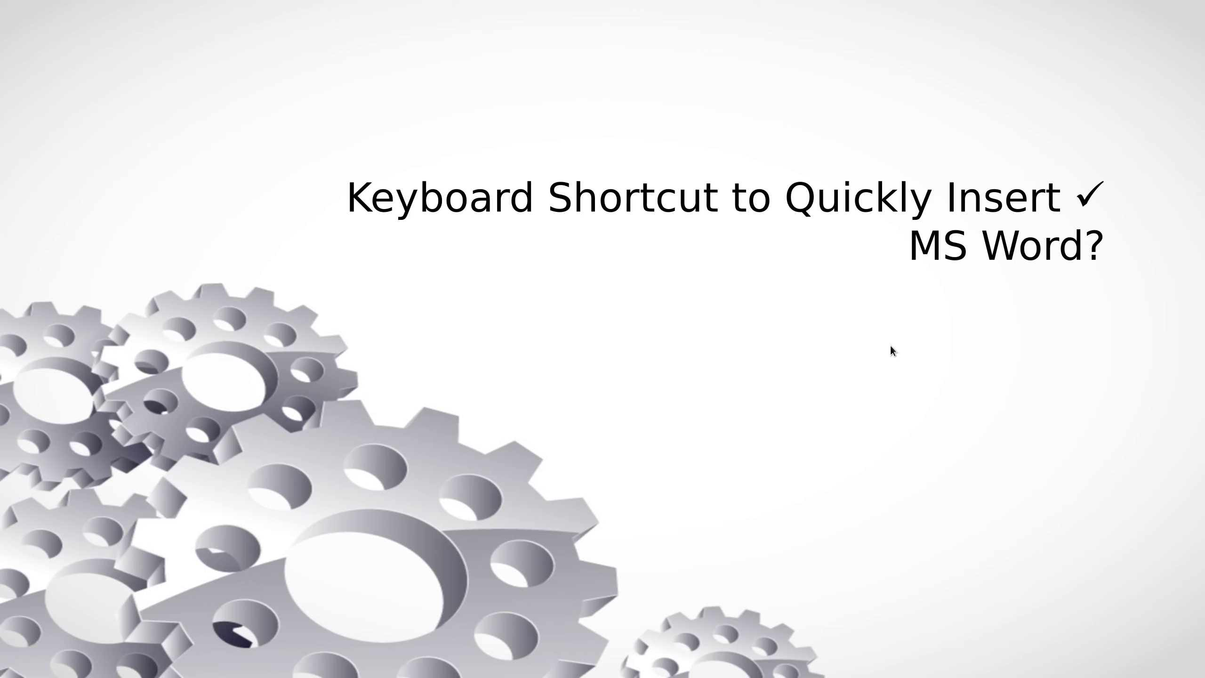
Advance the presentation past the title slide to reach the Word document with the tick-methods table.
{"action": "left_click", "coordinate": [892, 347]}
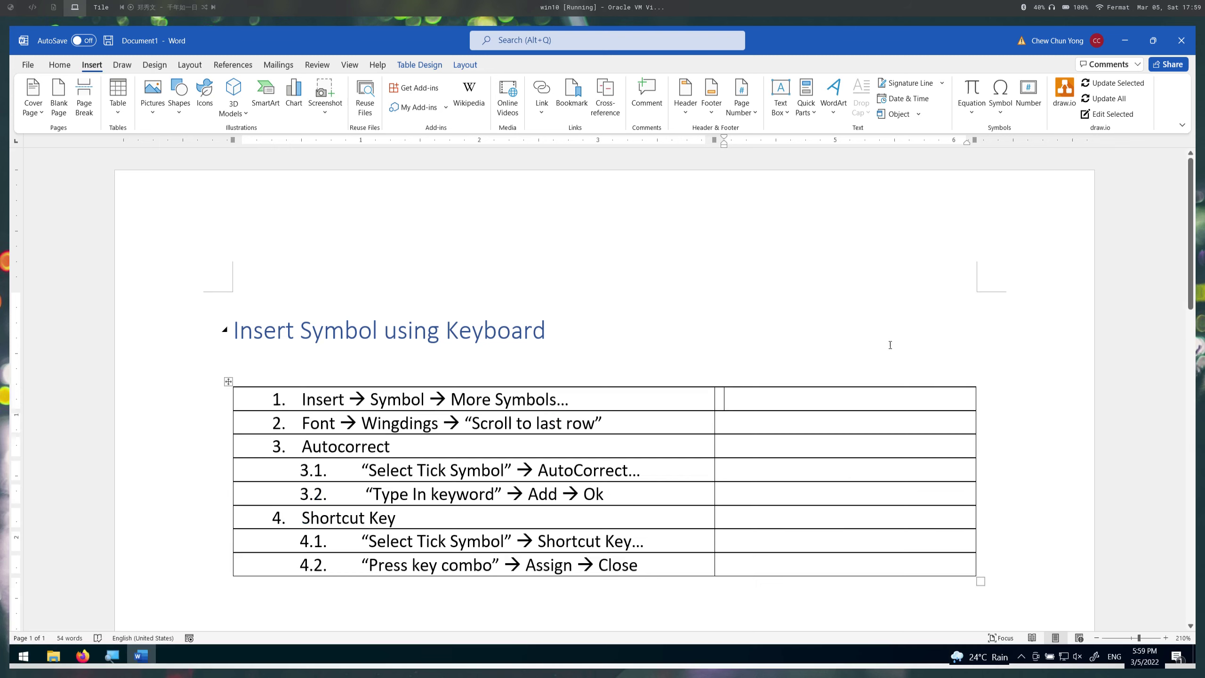
Put the insertion point in row 1's right cell and bring up the common symbols gallery.
{"action": "left_click", "coordinate": [852, 350]}
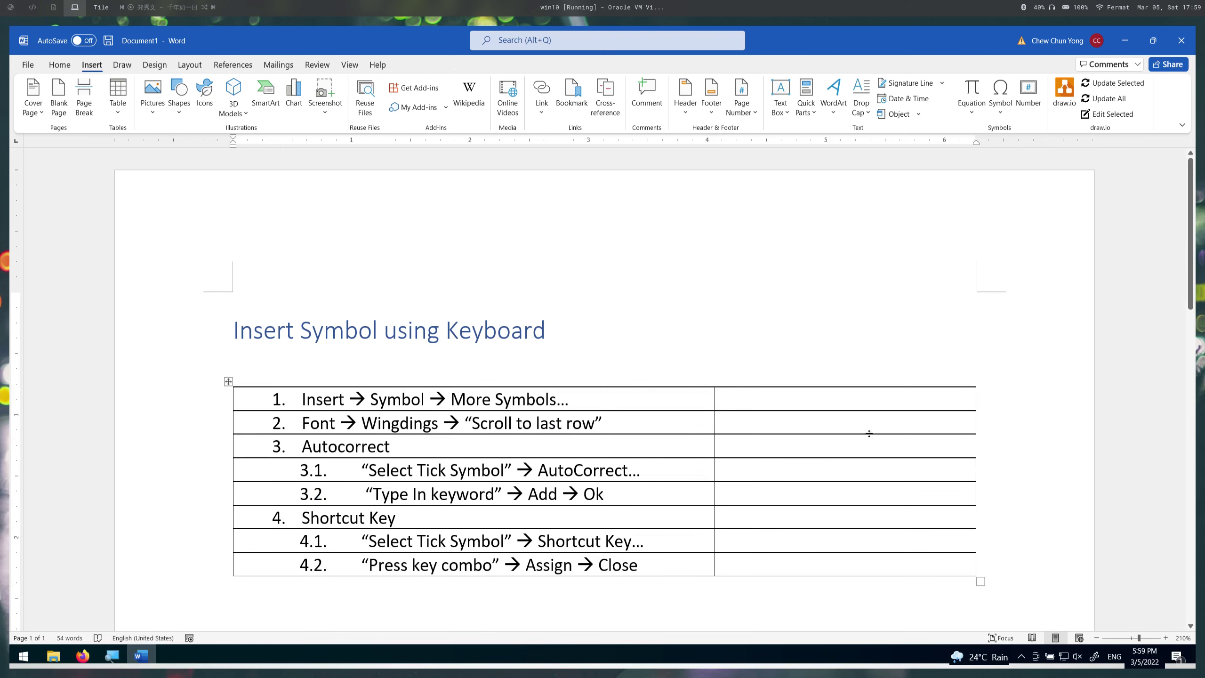
{"action": "left_click", "coordinate": [852, 401]}
{"action": "scroll", "coordinate": [594, 426], "scroll_direction": "down", "scroll_amount": 1}
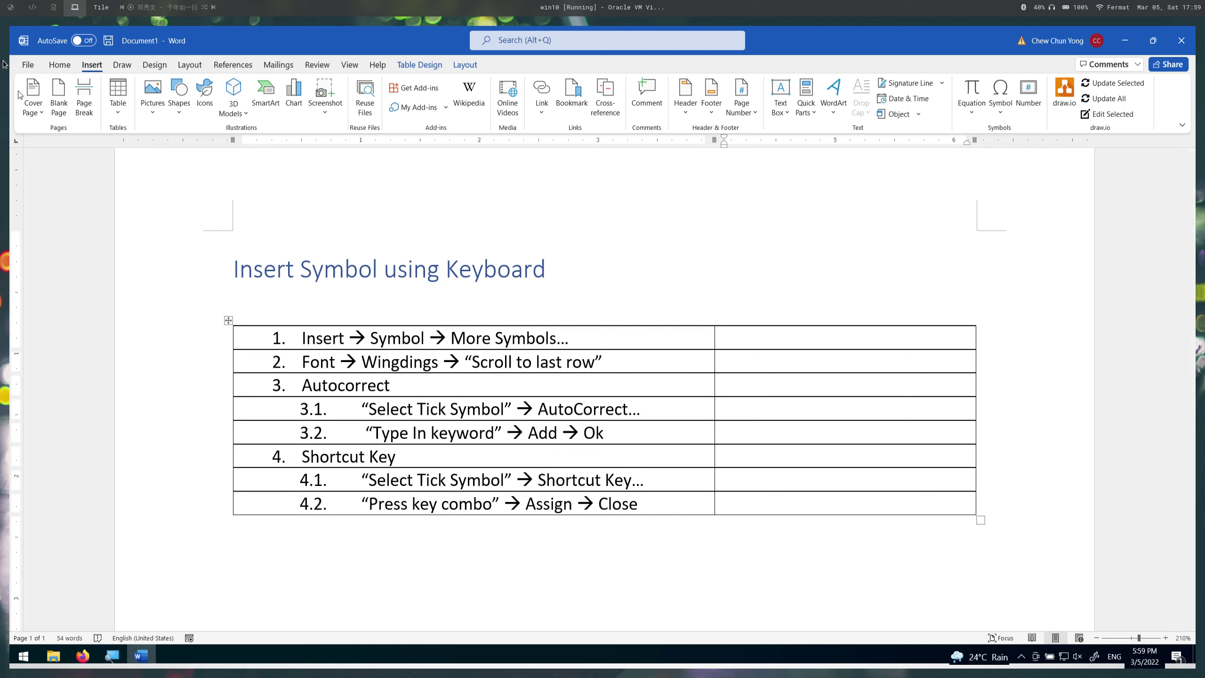
{"action": "left_click", "coordinate": [1001, 103]}
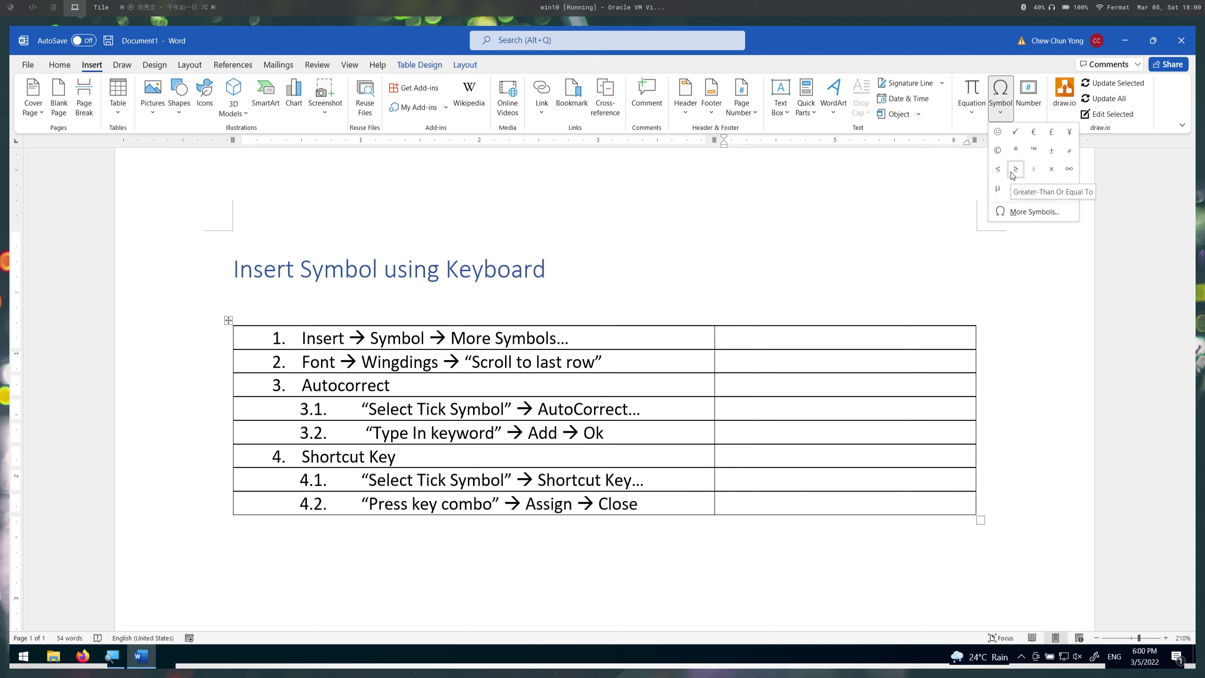
Practise adding ticks from the gallery and by copy-paste in row 1, then delete them all.
{"action": "left_click", "coordinate": [1017, 134]}
{"action": "left_click", "coordinate": [1001, 93]}
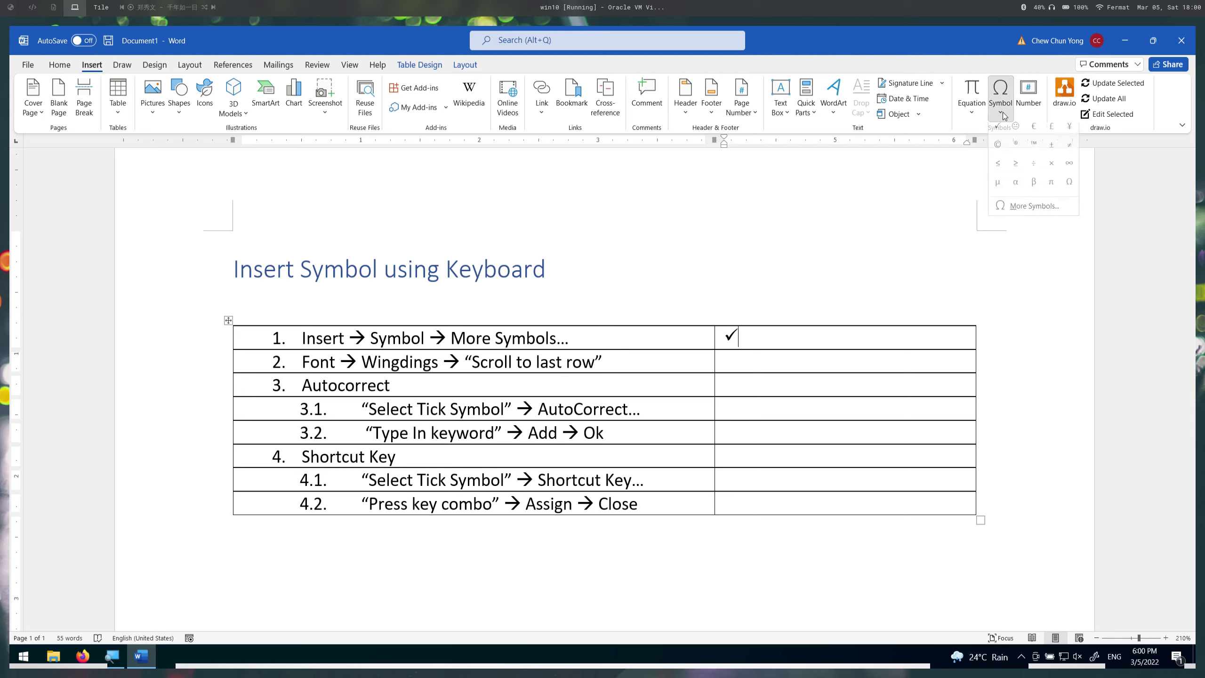
{"action": "left_click", "coordinate": [997, 140]}
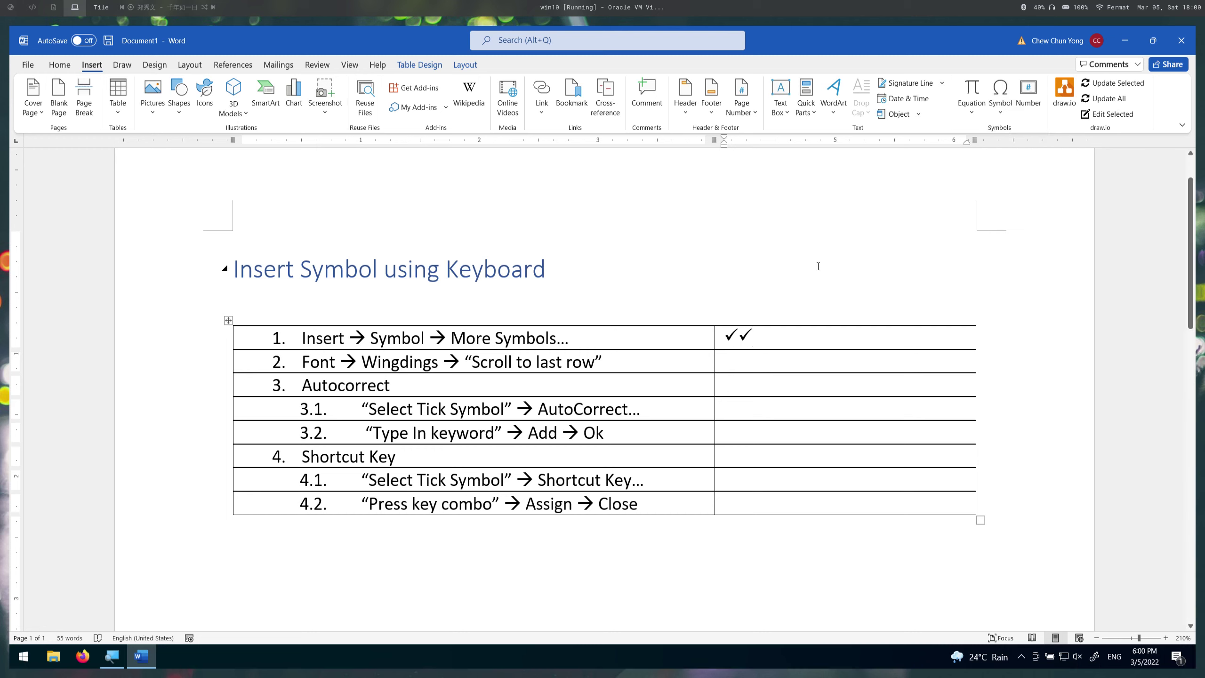
{"action": "key", "text": "shift+Left"}
{"action": "key", "text": "ctrl+c"}
{"action": "key", "text": "Right"}
{"action": "key", "text": "ctrl+v"}
{"action": "key", "text": "shift+Home"}
{"action": "key", "text": "BackSpace"}
Centre the table's right column and return the insertion point to row 1's right cell.
{"action": "left_click", "coordinate": [885, 504], "text": "shift"}
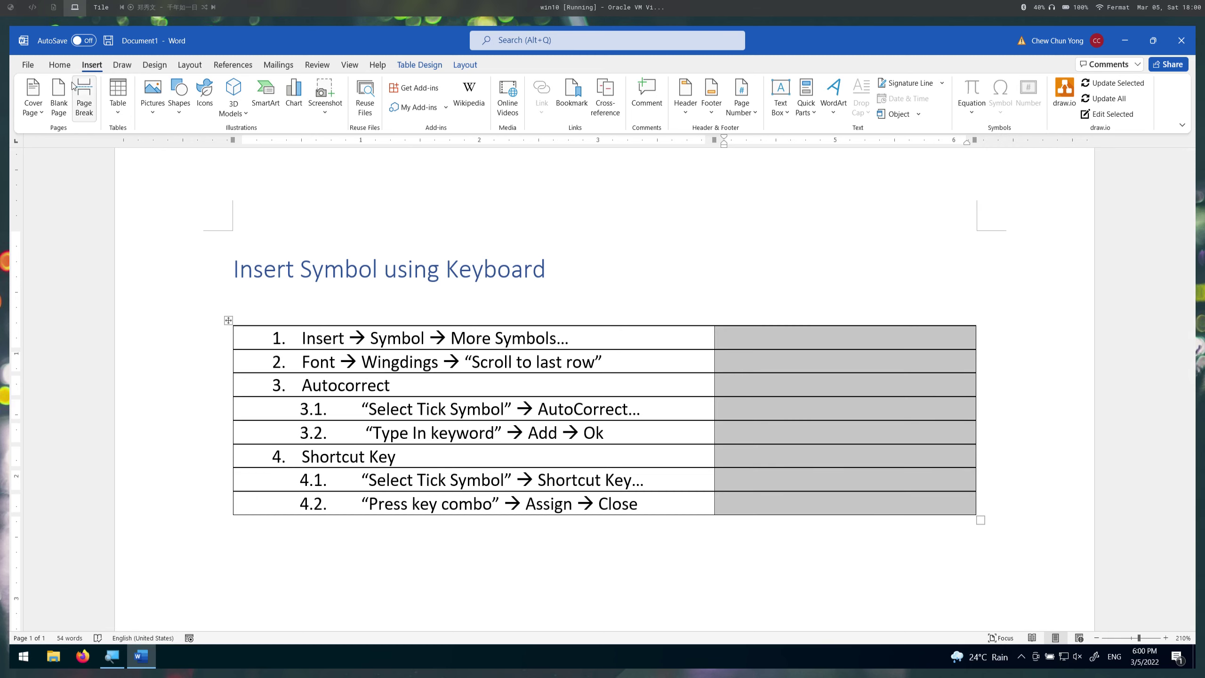
{"action": "left_click", "coordinate": [60, 65]}
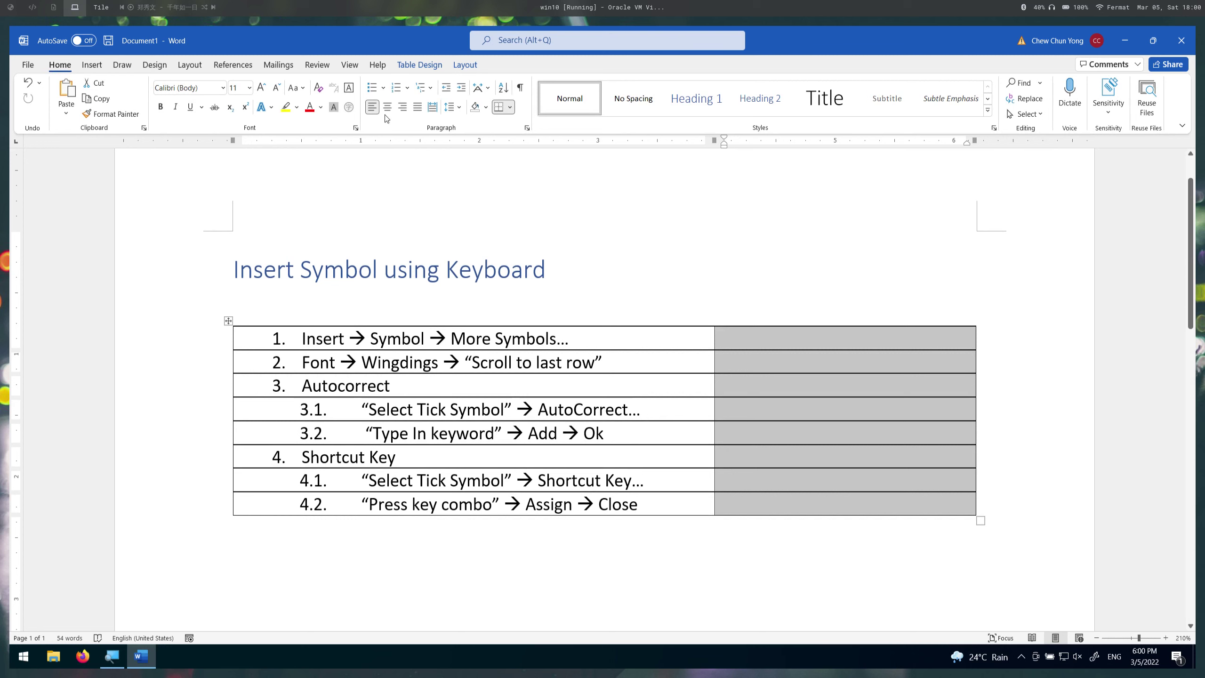
{"action": "left_click", "coordinate": [92, 64]}
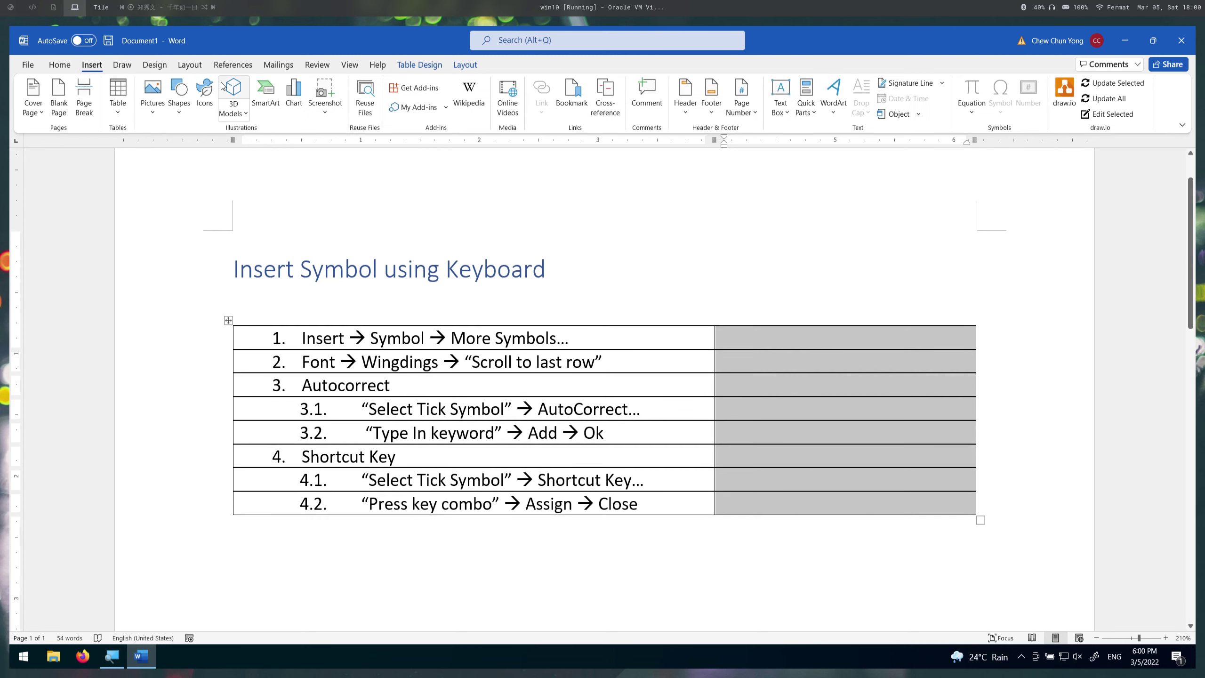
{"action": "left_click", "coordinate": [910, 343]}
{"action": "left_click", "coordinate": [1011, 111]}
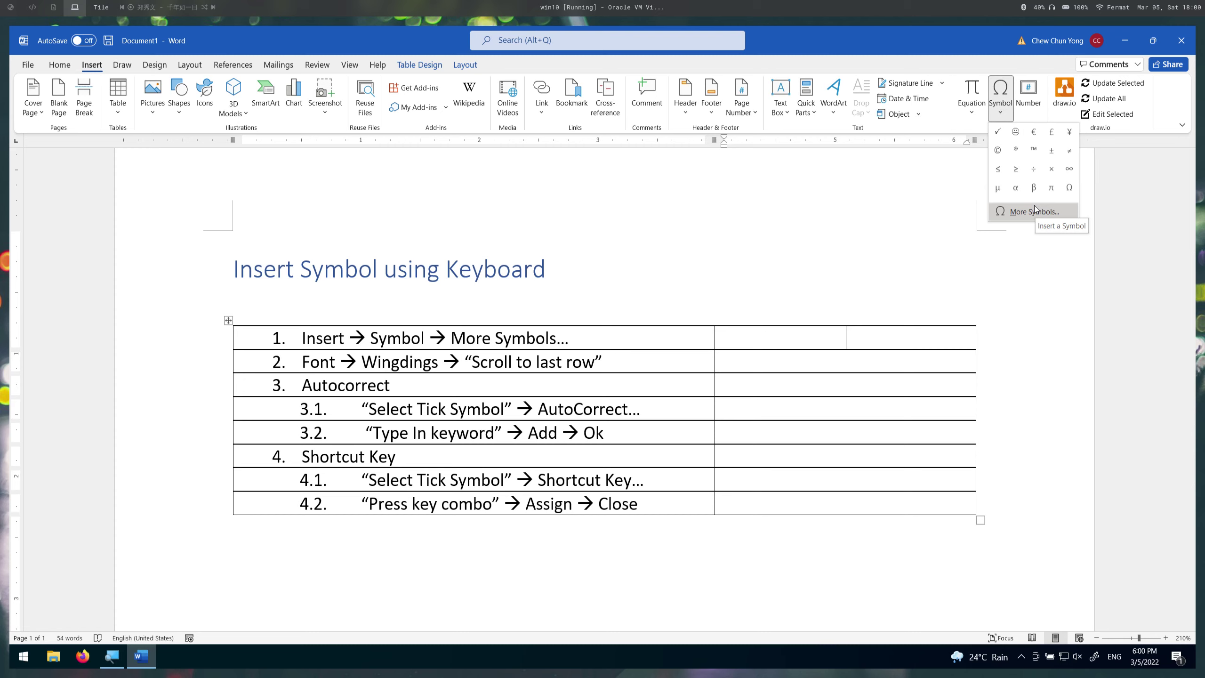
Insert the Wingdings tick (code 252) from More Symbols into row 1's right cell.
{"action": "left_click", "coordinate": [1059, 215]}
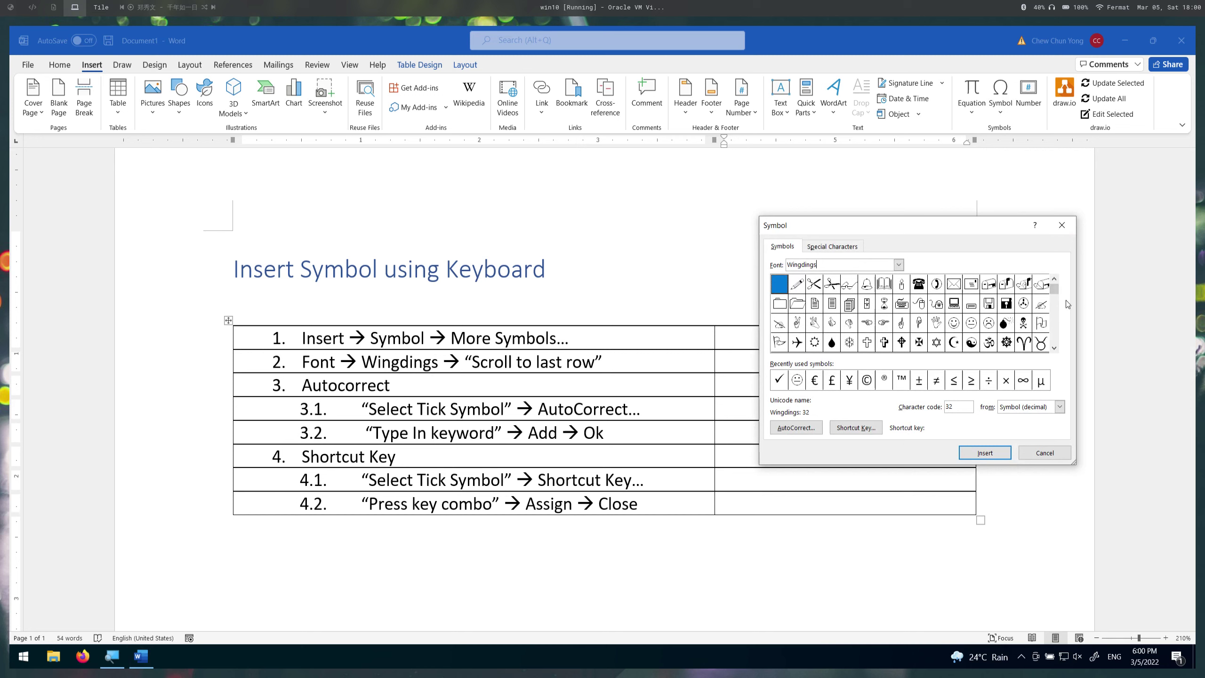
{"action": "left_click_drag", "start_coordinate": [1055, 290], "coordinate": [1060, 339]}
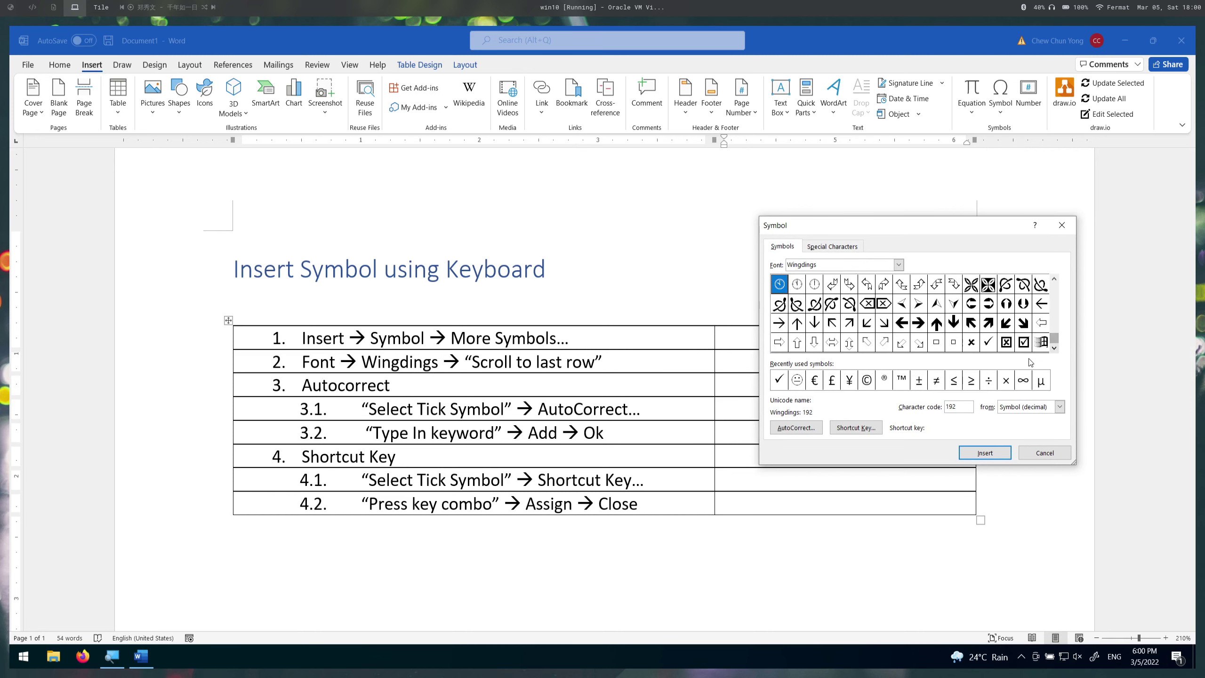
{"action": "left_click", "coordinate": [989, 342]}
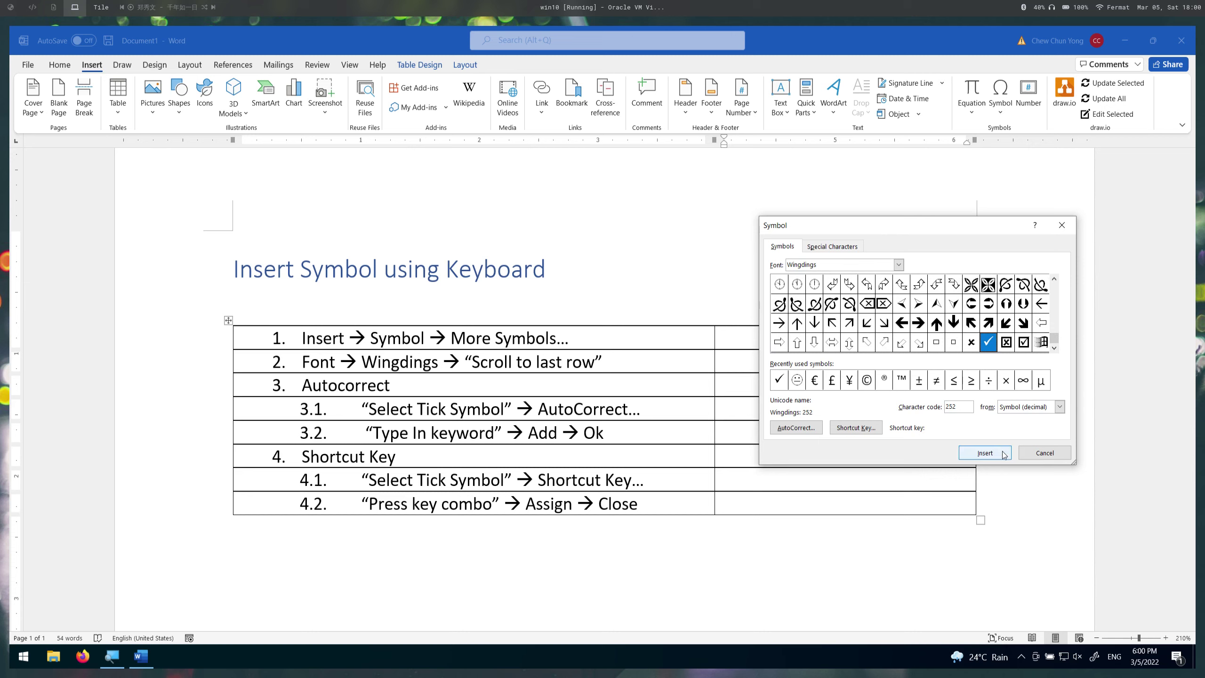
{"action": "left_click", "coordinate": [986, 453]}
{"action": "left_click", "coordinate": [1045, 453]}
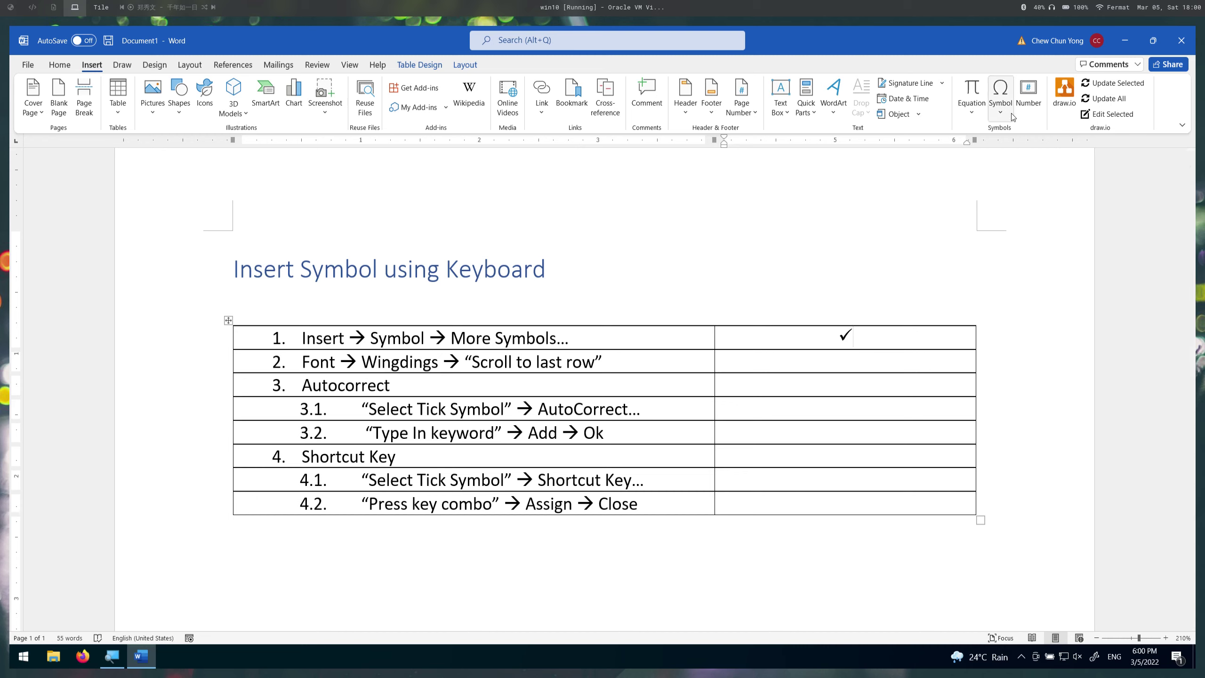
{"action": "left_click", "coordinate": [1002, 106]}
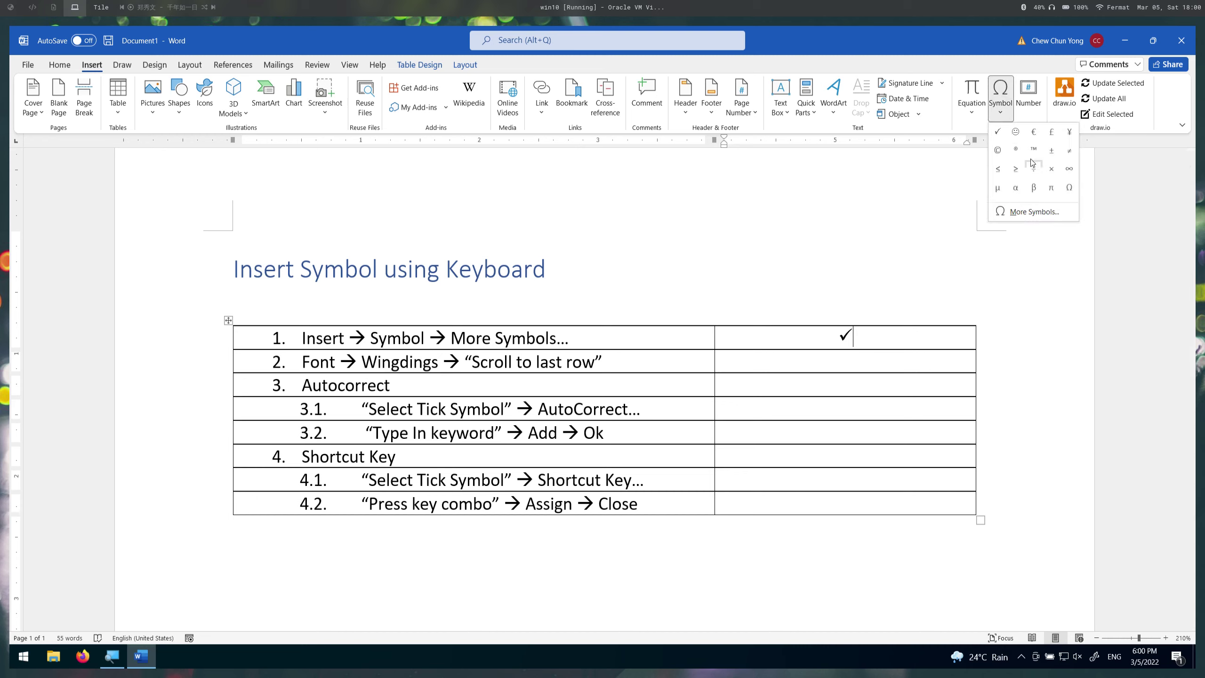
{"action": "left_click", "coordinate": [894, 354]}
{"action": "left_click", "coordinate": [1003, 96]}
Select the Wingdings tick in the Symbol dialog and start an AutoCorrect entry for it.
{"action": "left_click", "coordinate": [1031, 215]}
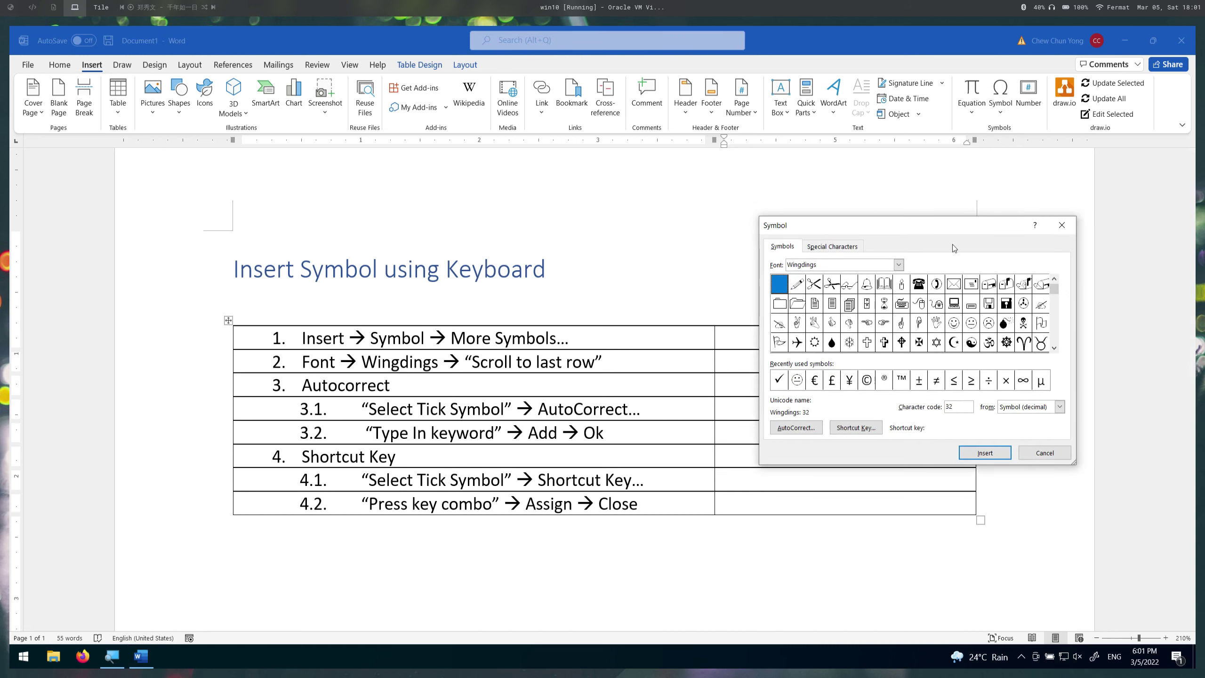
{"action": "left_click_drag", "start_coordinate": [1054, 292], "coordinate": [1054, 341]}
{"action": "left_click", "coordinate": [987, 346]}
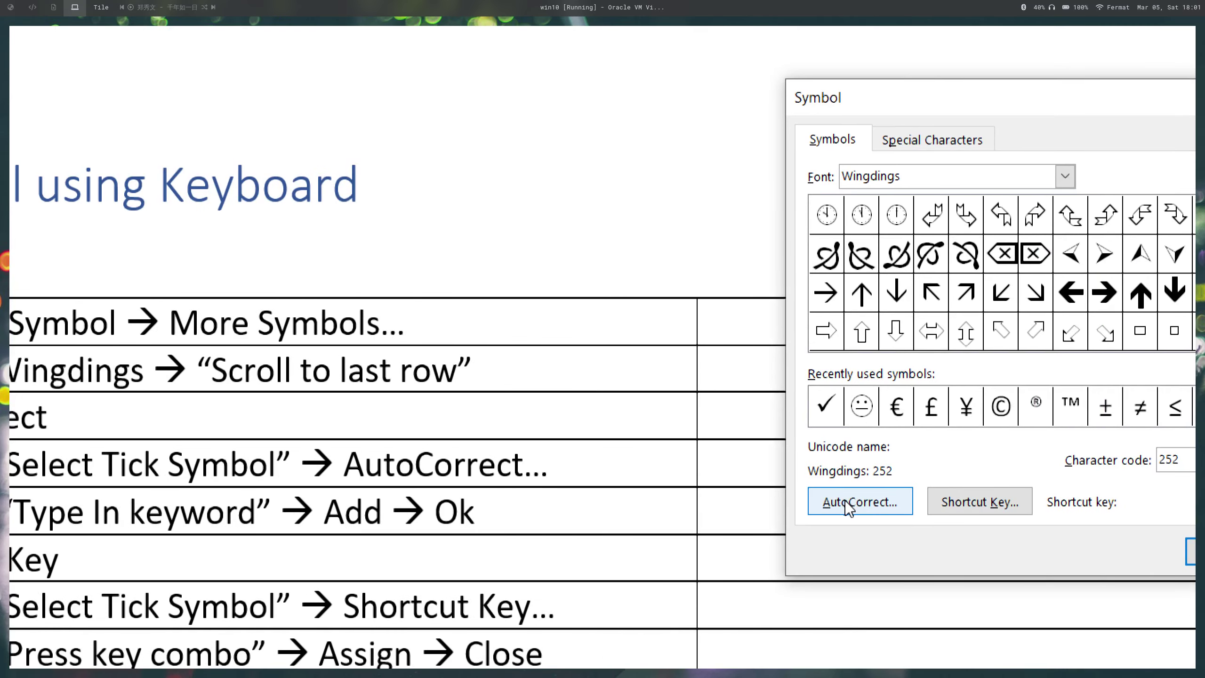
{"action": "left_click", "coordinate": [845, 500]}
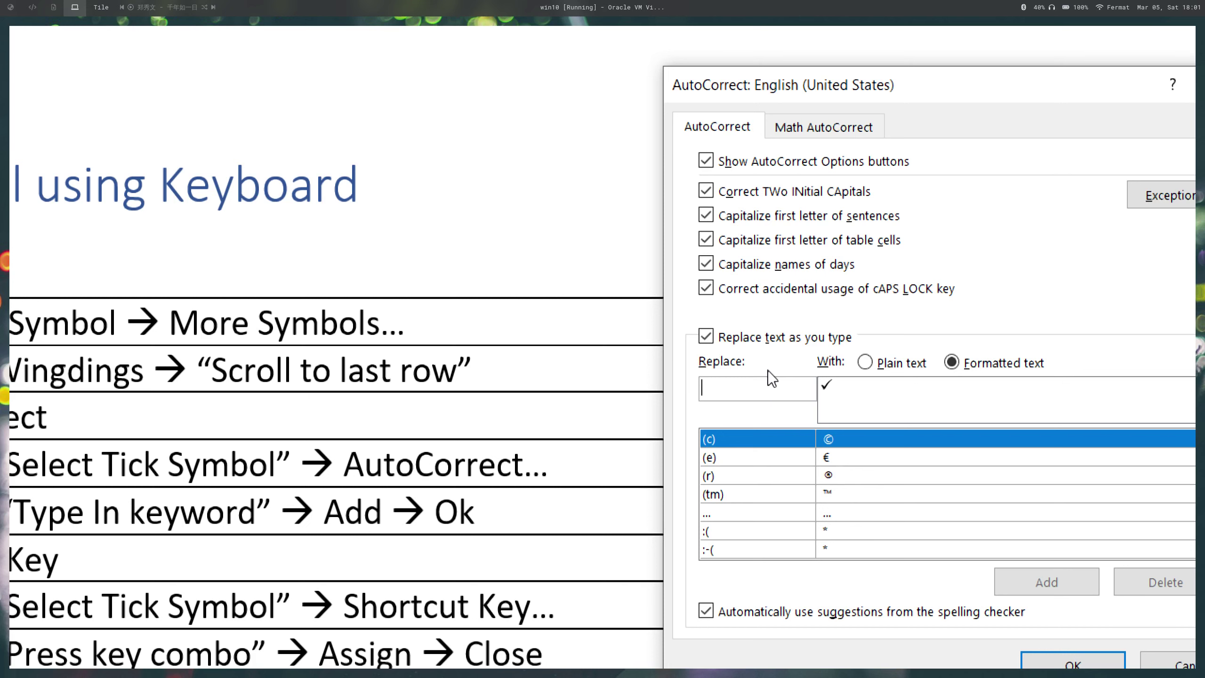
Add an AutoCorrect entry replacing \t with the Wingdings tick, then close both dialogs.
{"action": "type", "text": "\\"}
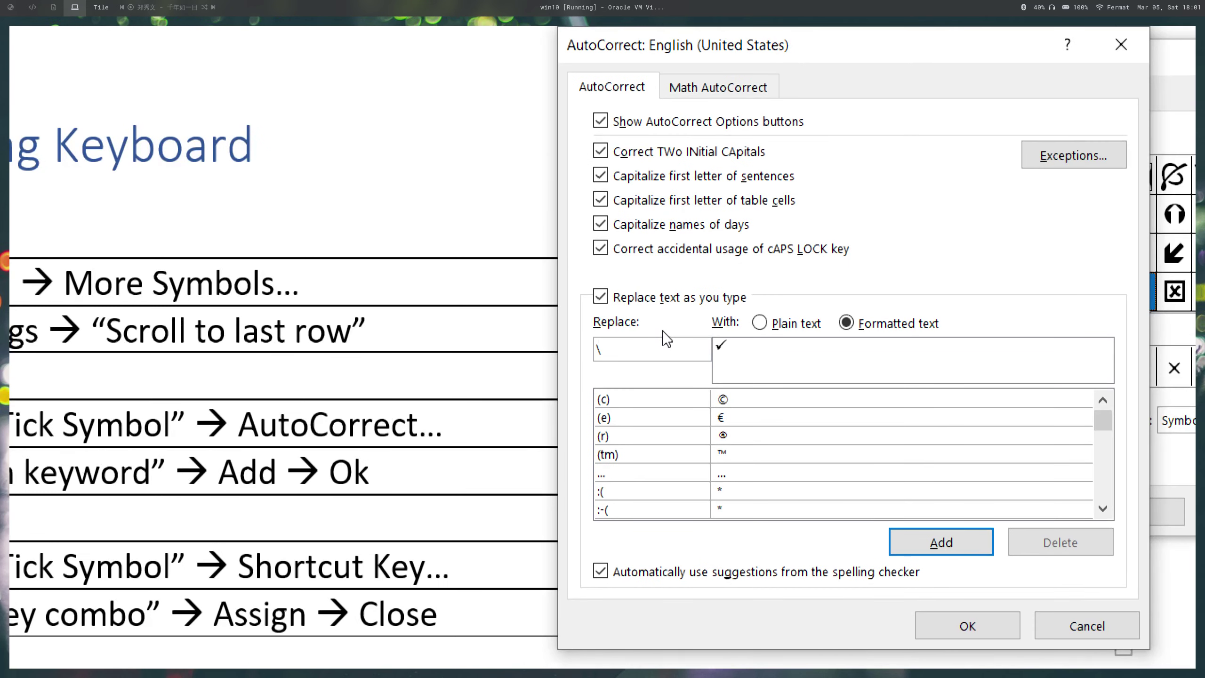
{"action": "type", "text": "t"}
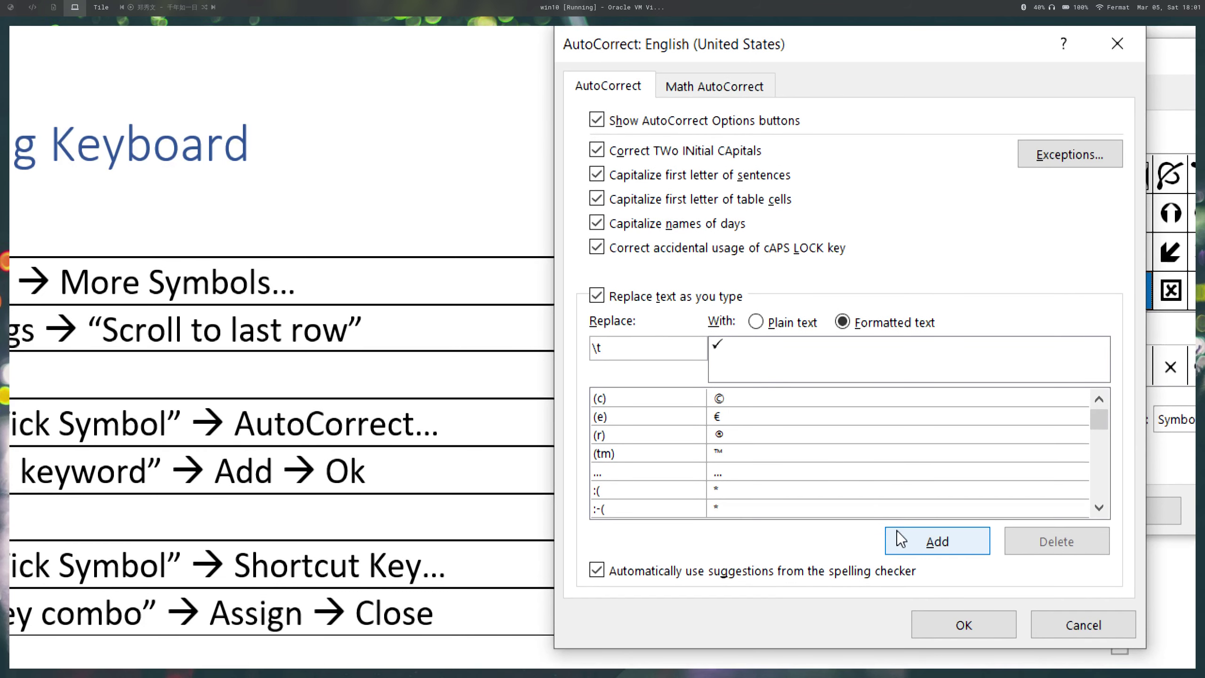
{"action": "left_click", "coordinate": [915, 549]}
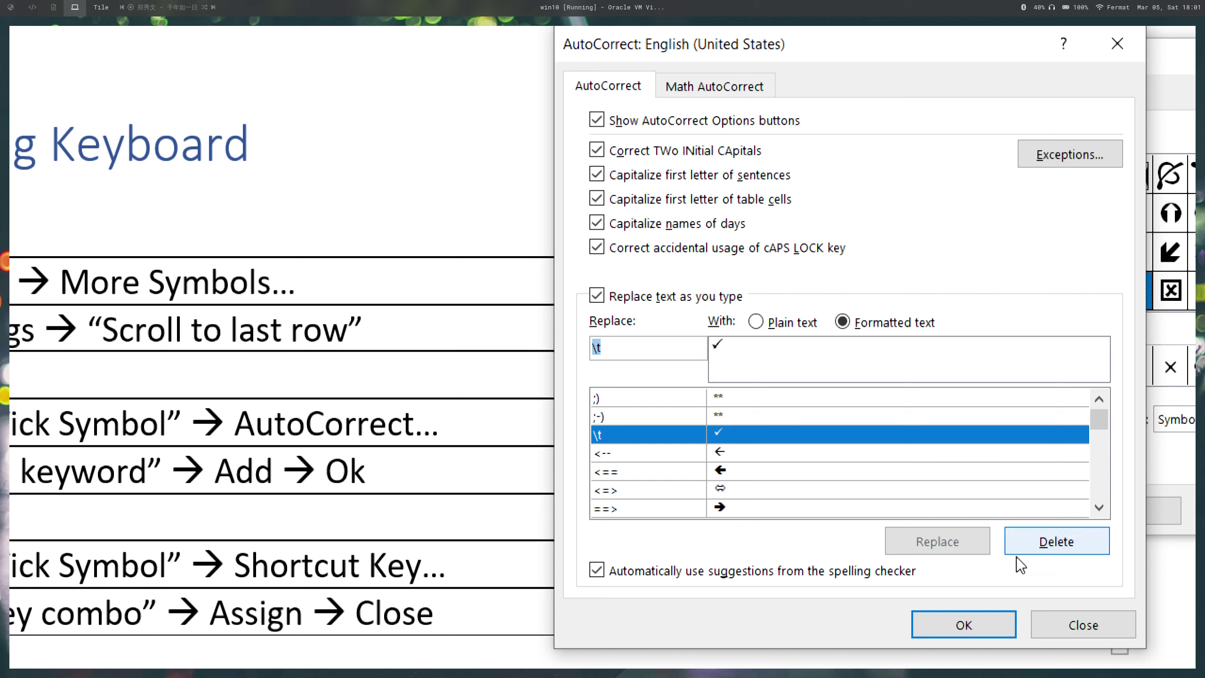
{"action": "left_click", "coordinate": [1049, 546]}
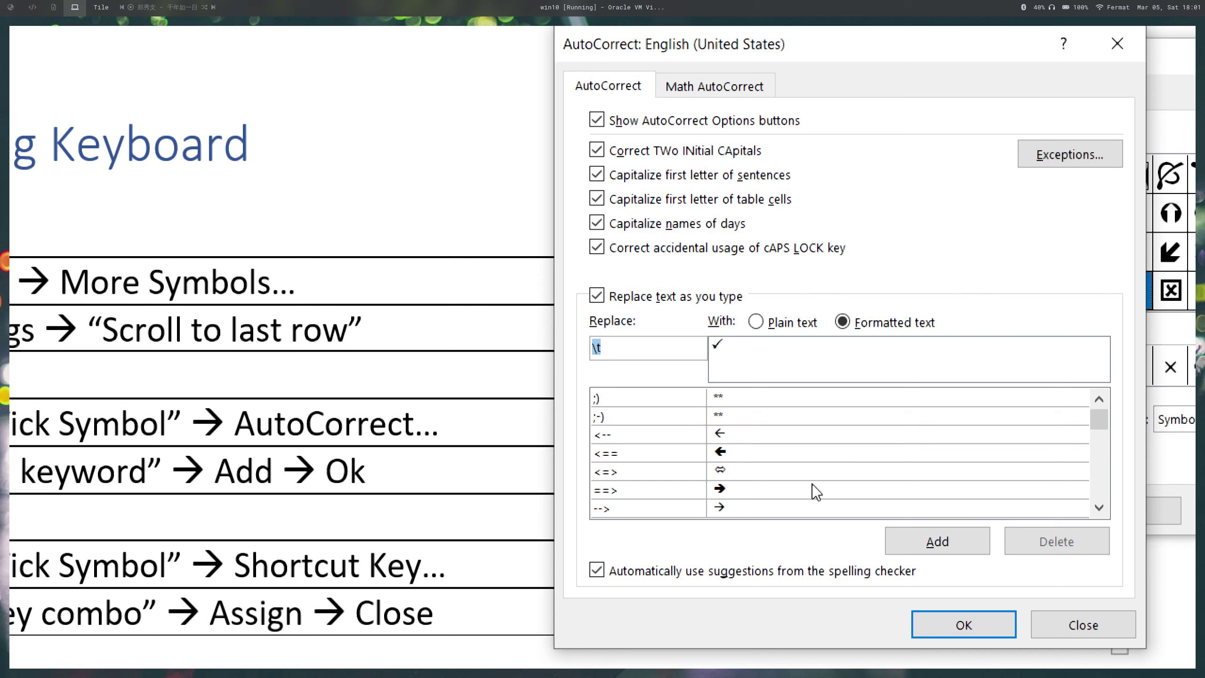
{"action": "left_click", "coordinate": [947, 539]}
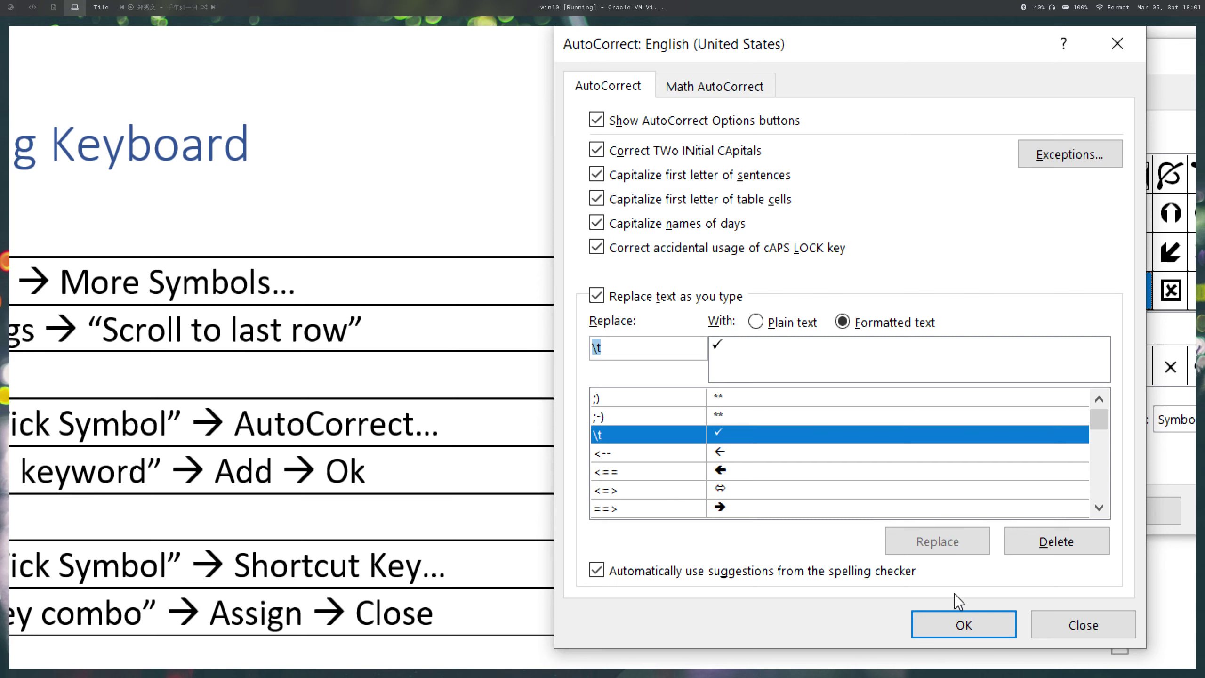
{"action": "left_click", "coordinate": [966, 623]}
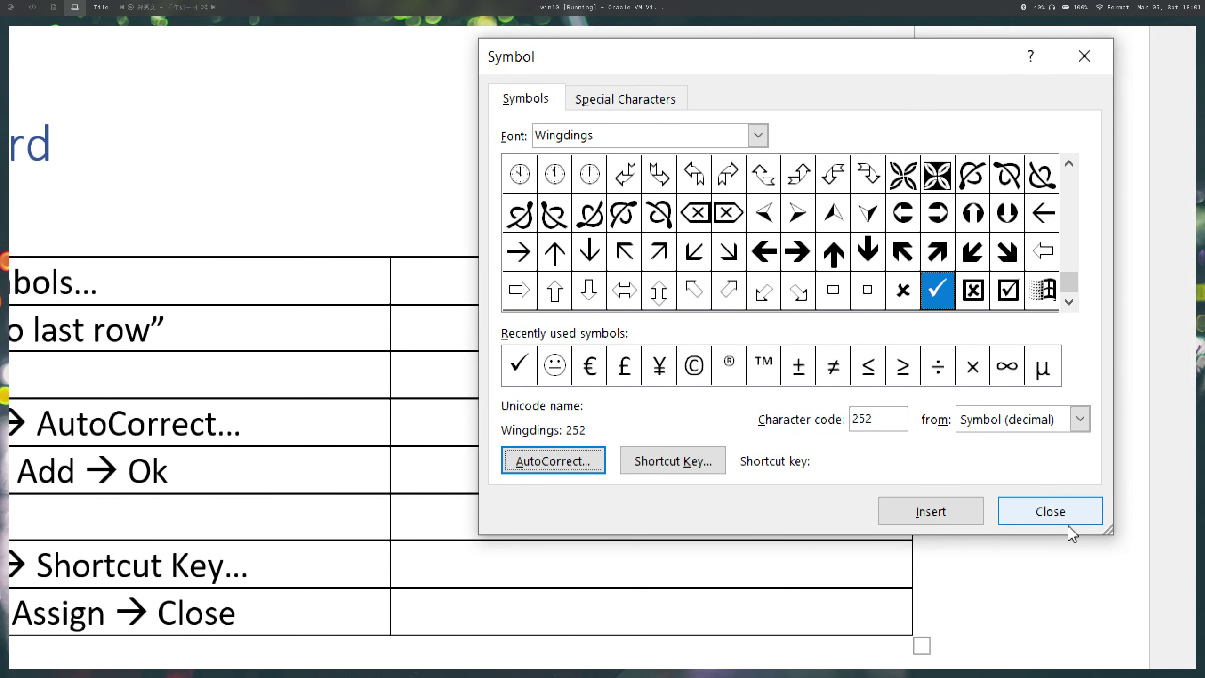
{"action": "left_click", "coordinate": [1066, 516]}
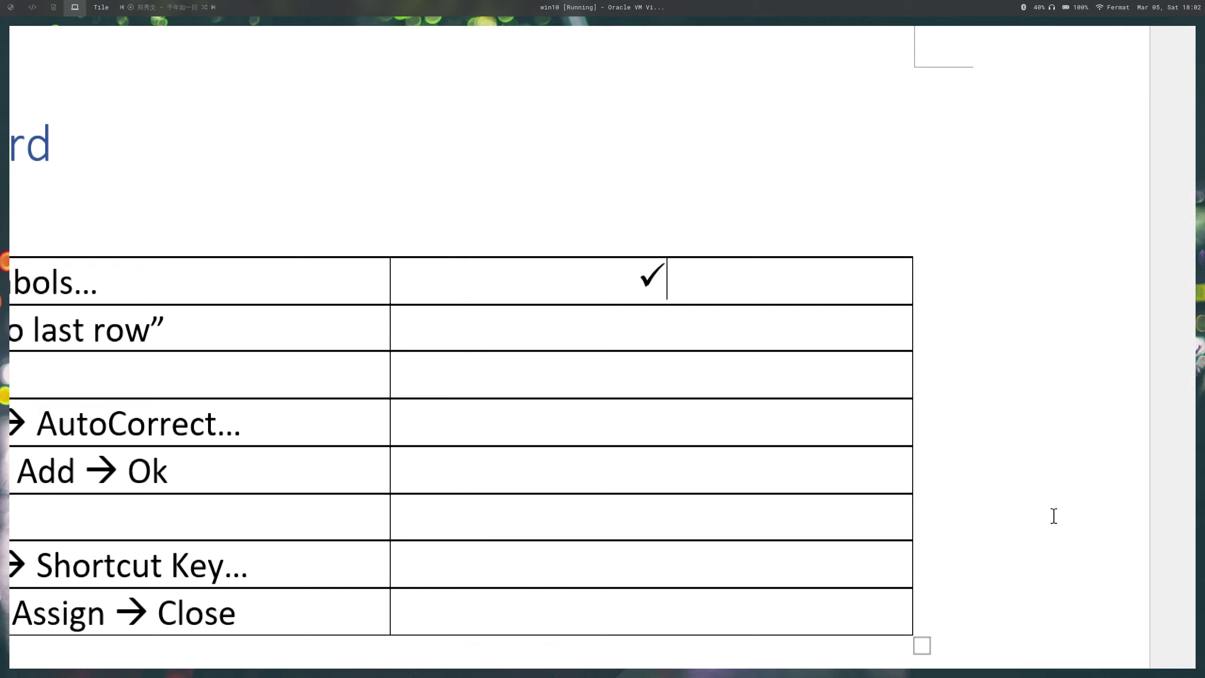
Try \t in row 2's right cell, erase the unconverted text, and reopen the Symbol dialog.
{"action": "key", "text": "Down"}
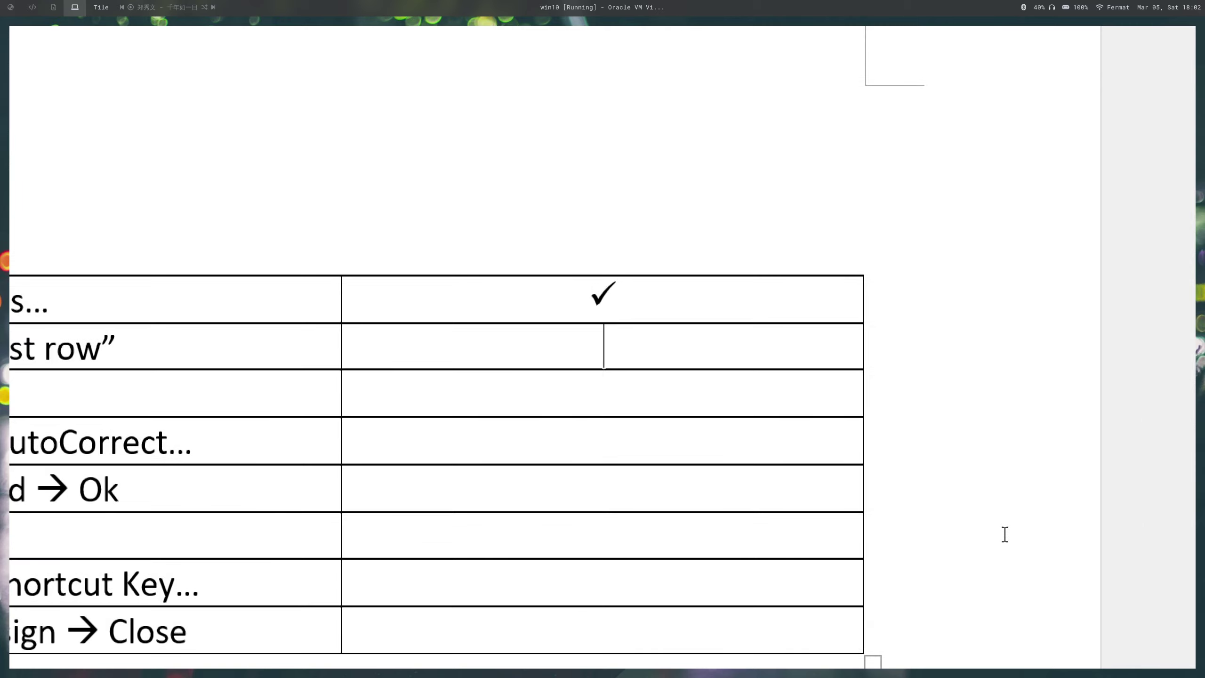
{"action": "type", "text": "\\t"}
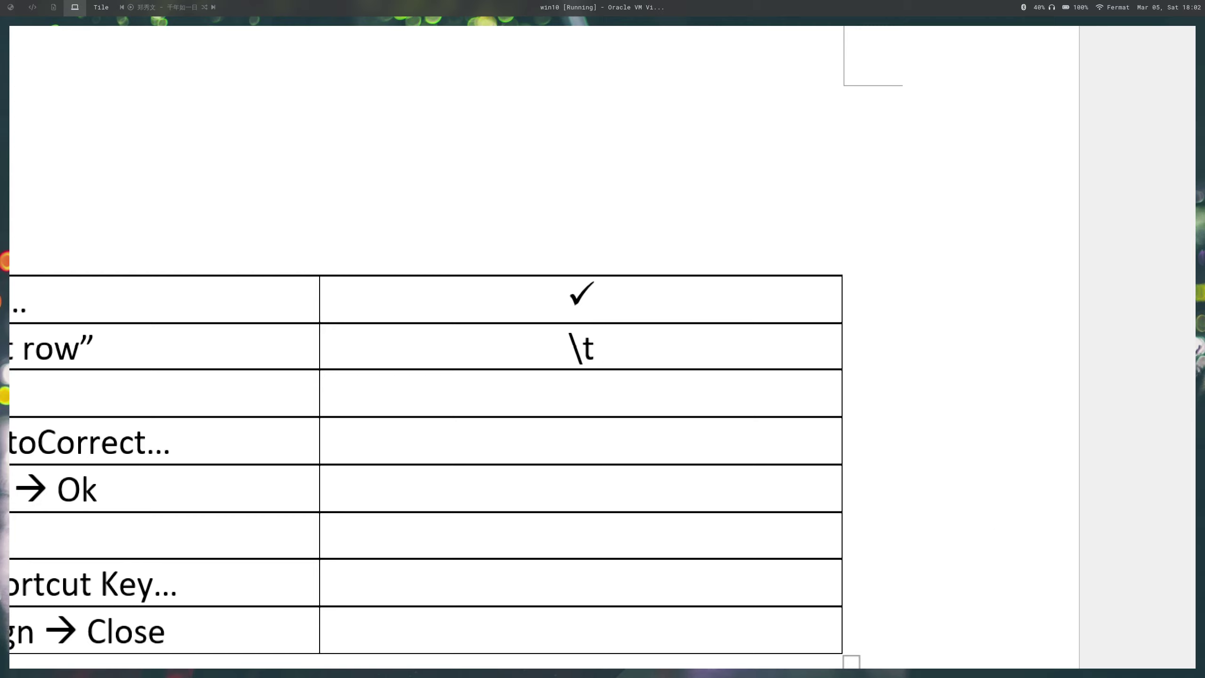
{"action": "double_click", "coordinate": [502, 349]}
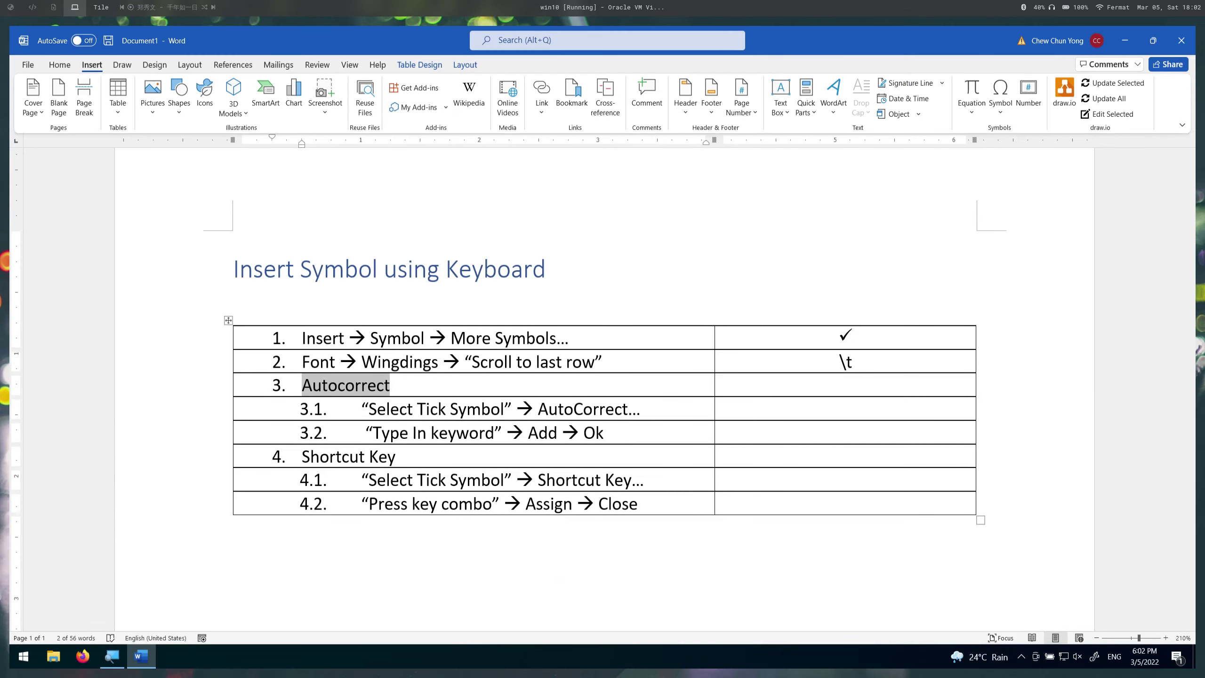
{"action": "left_click", "coordinate": [891, 364]}
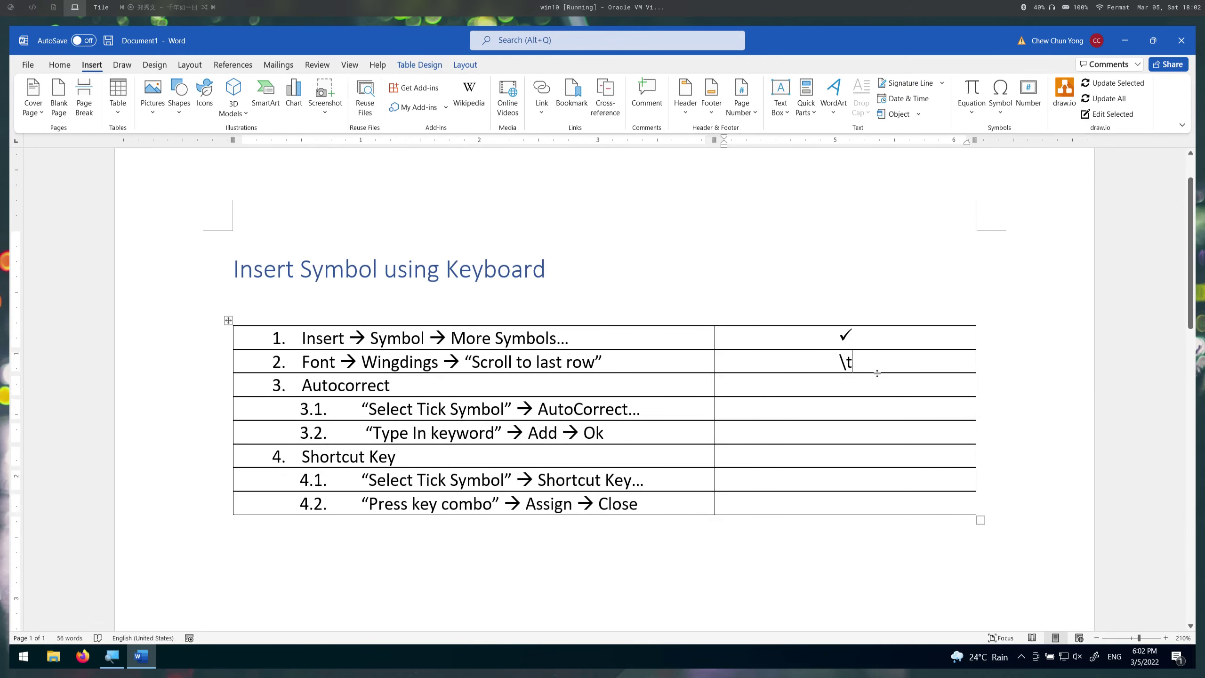
{"action": "key", "text": "BackSpace"}
{"action": "key", "text": "BackSpace"}
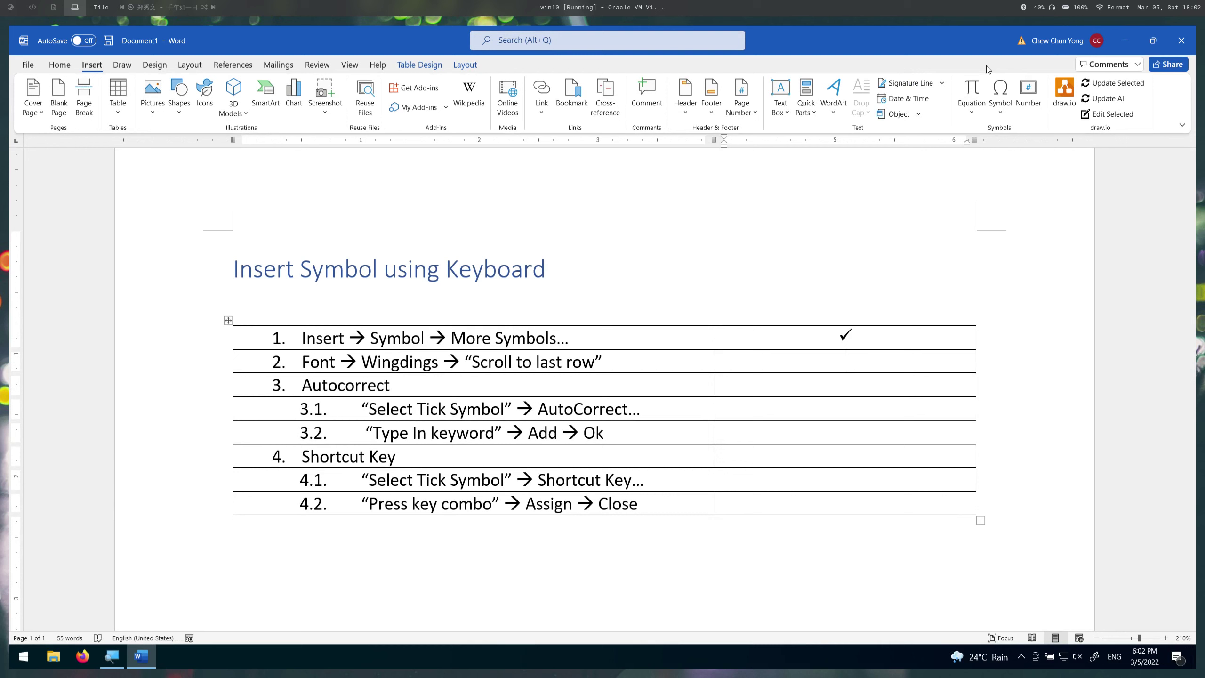
{"action": "left_click", "coordinate": [1001, 95]}
{"action": "left_click", "coordinate": [1014, 214]}
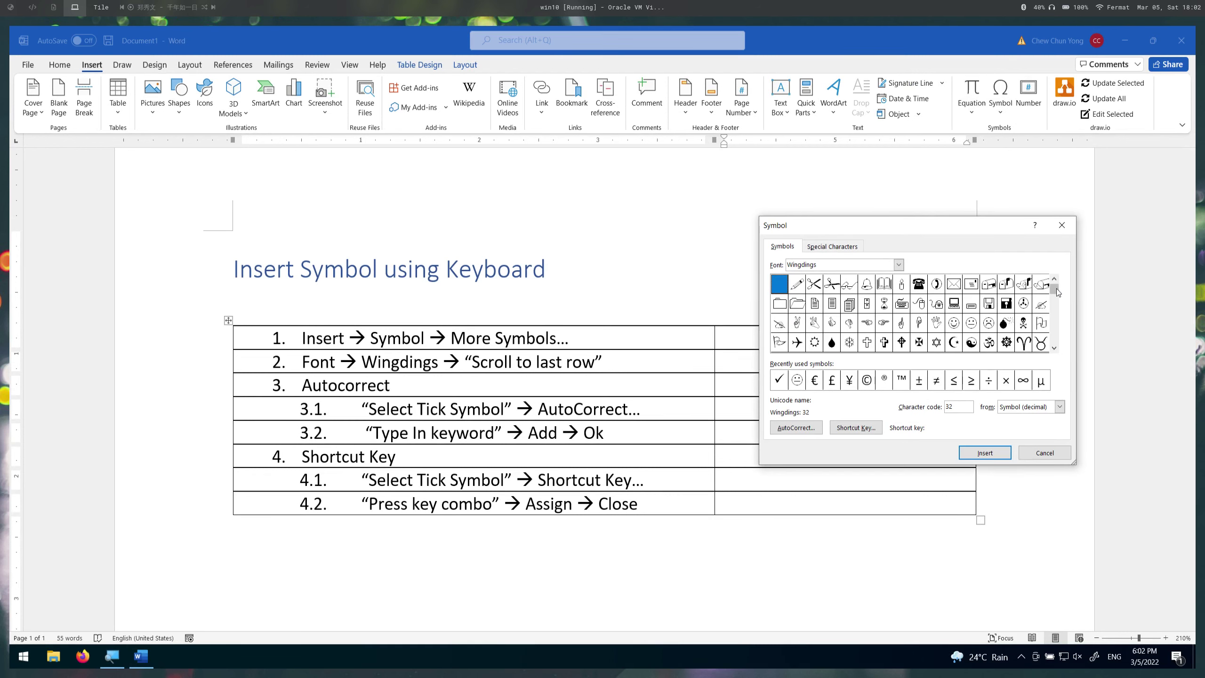
Replace the \t AutoCorrect entry for the Wingdings tick with the keyword \tick.
{"action": "left_click_drag", "start_coordinate": [1055, 290], "coordinate": [1054, 339]}
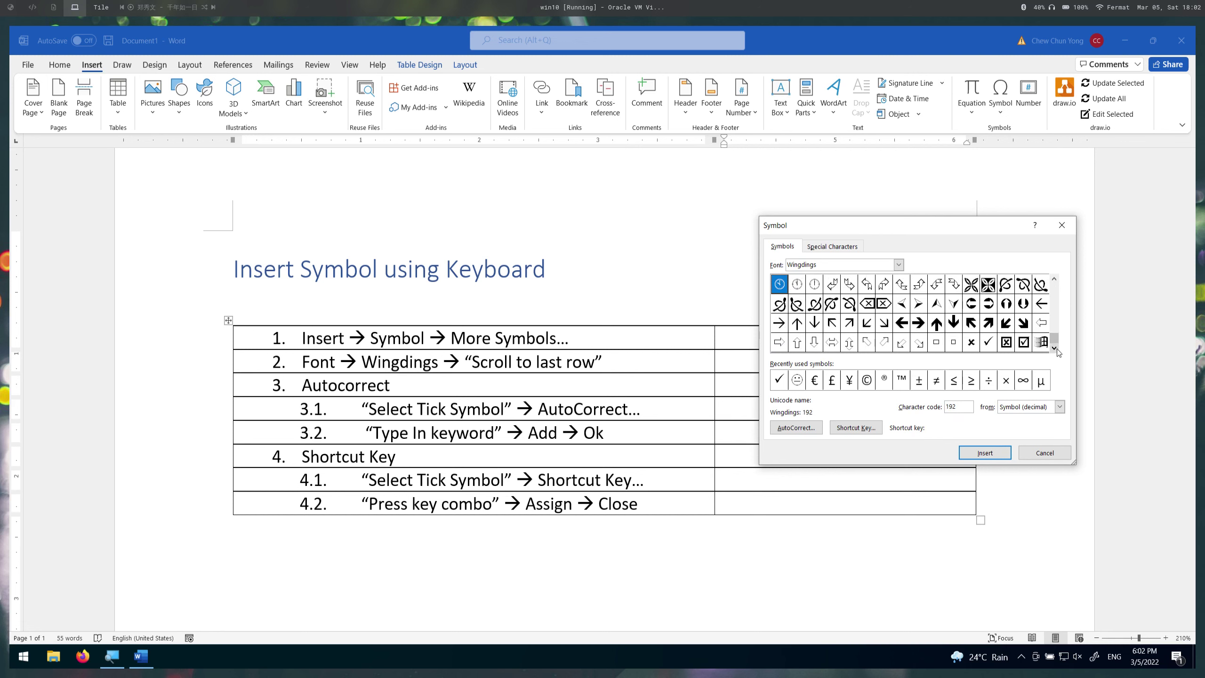
{"action": "left_click", "coordinate": [988, 342]}
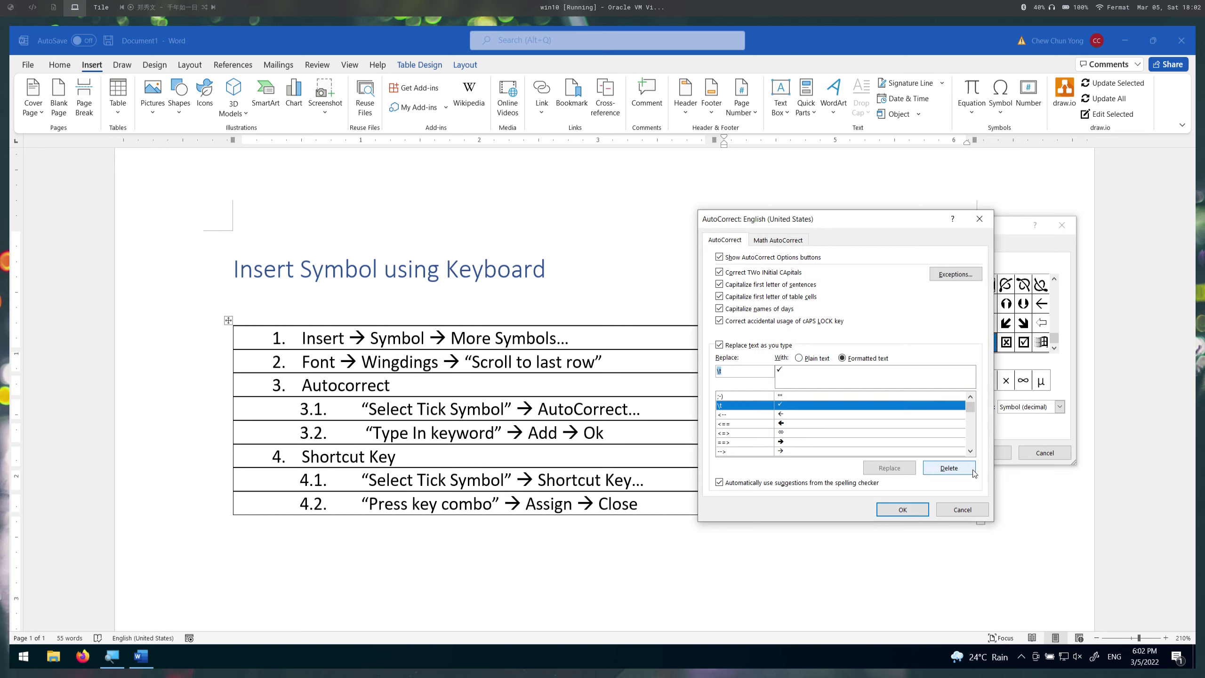
{"action": "left_click", "coordinate": [949, 468]}
{"action": "left_click", "coordinate": [743, 375]}
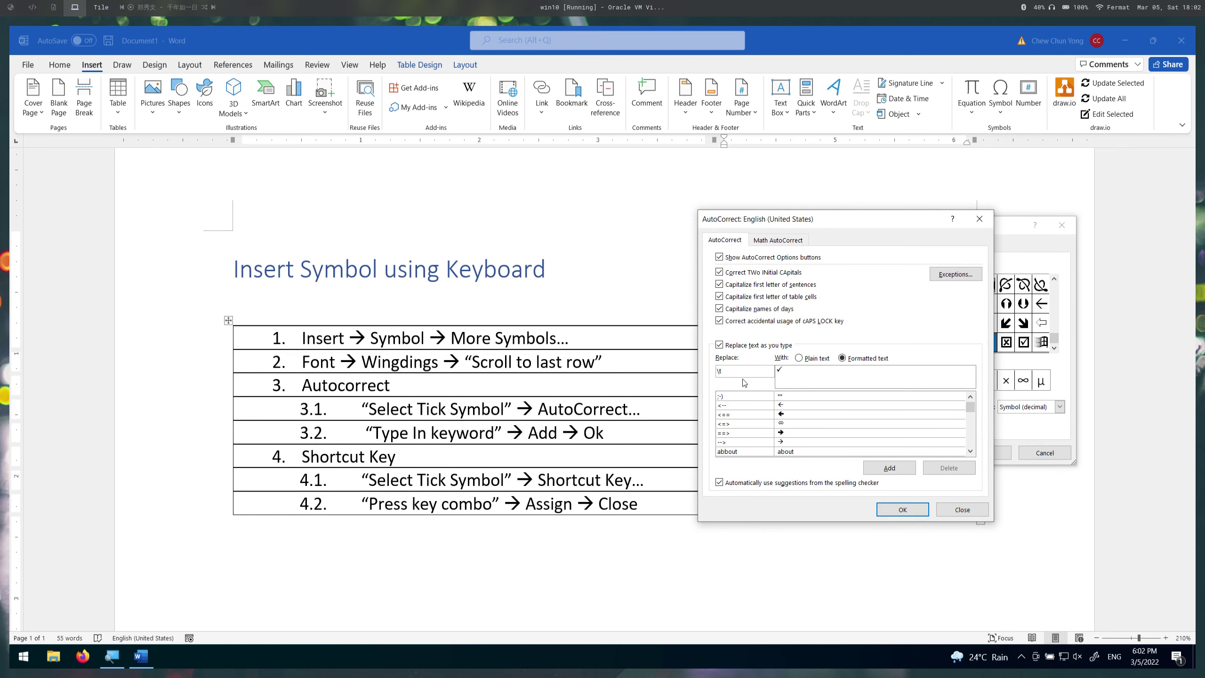
{"action": "type", "text": "ick"}
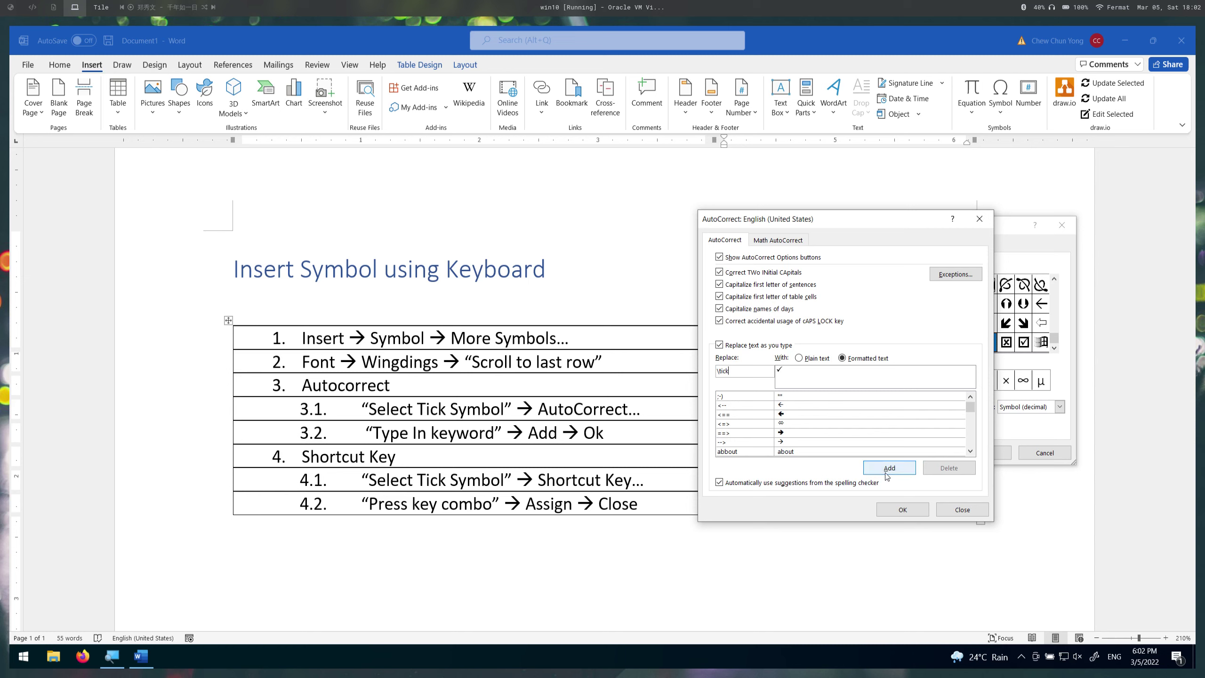
{"action": "left_click", "coordinate": [887, 470]}
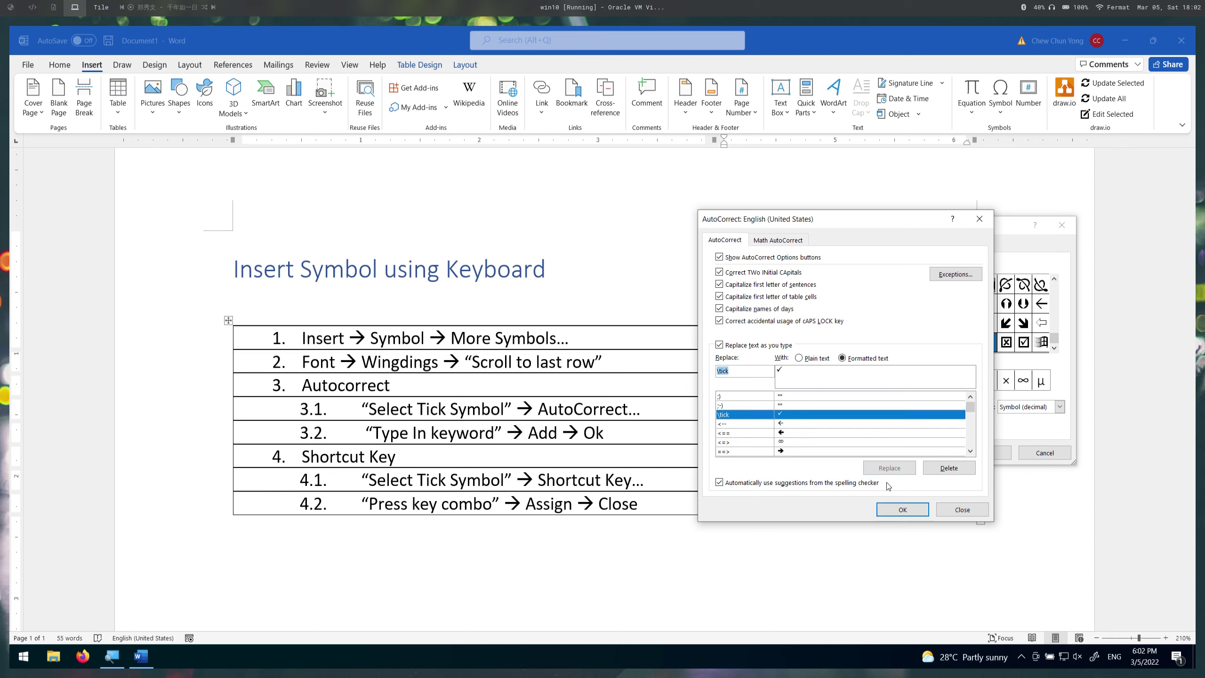
{"action": "left_click", "coordinate": [907, 511]}
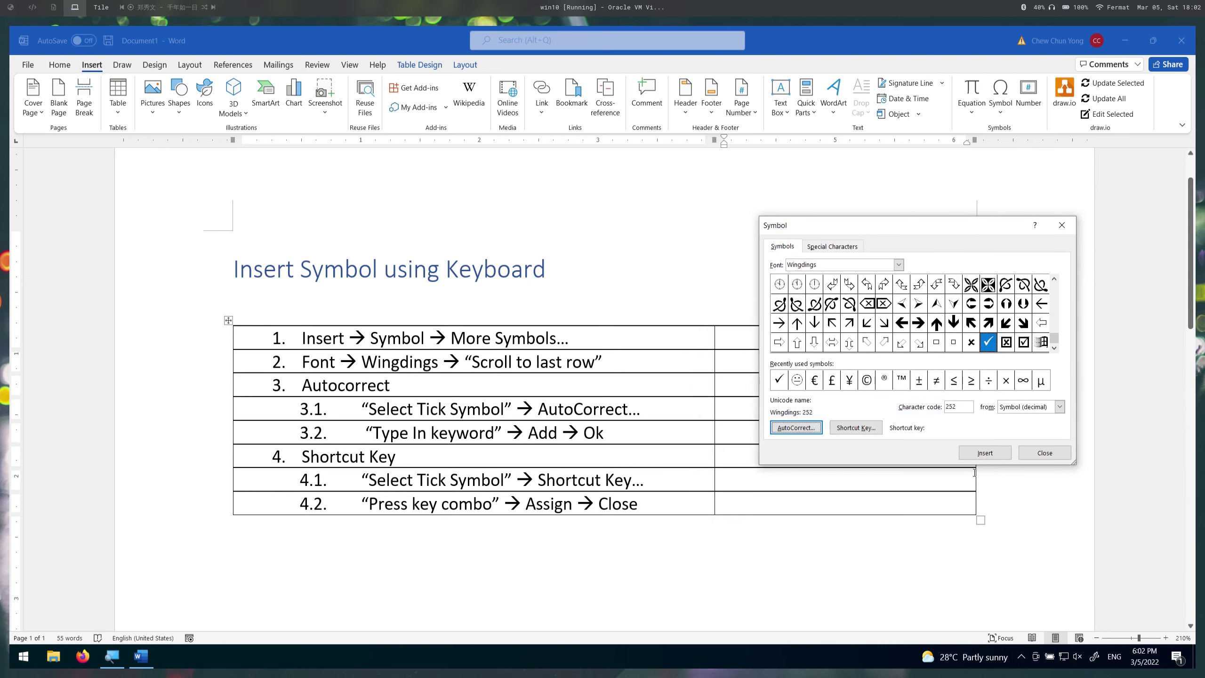
Type \tick in the right cells of rows 2 and 3 to produce ticks.
{"action": "left_click", "coordinate": [1044, 452]}
{"action": "left_click", "coordinate": [881, 371]}
{"action": "type", "text": "ick"}
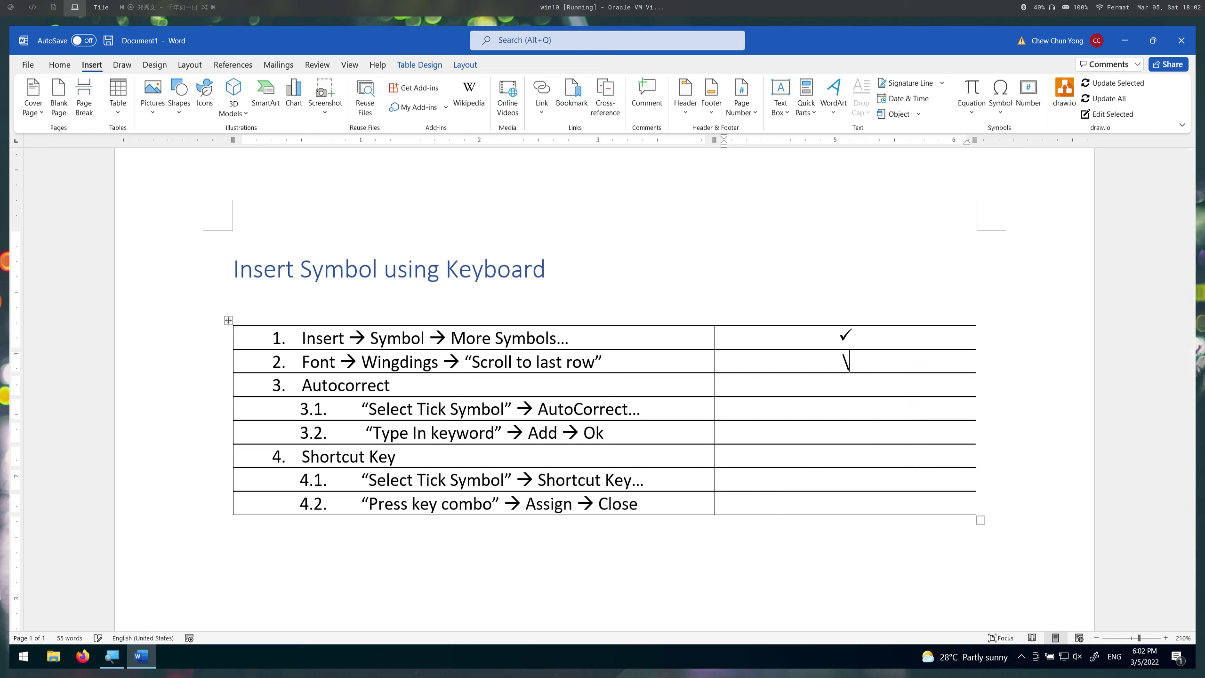
{"action": "key", "text": "Tab"}
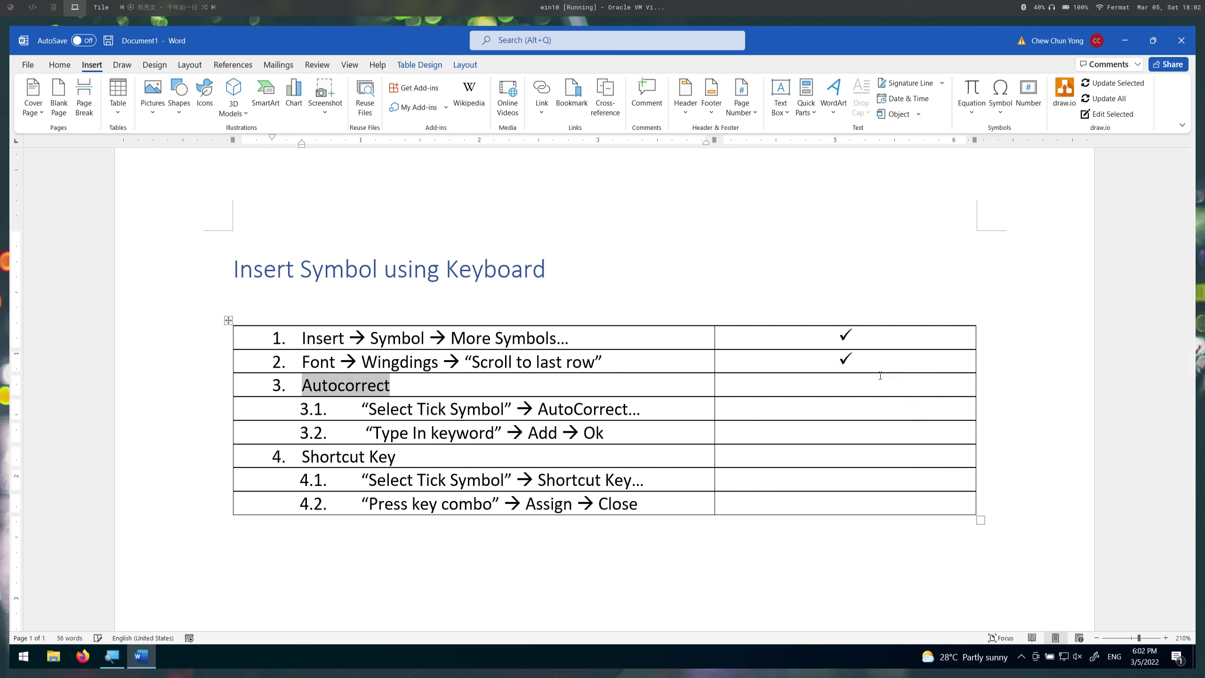
{"action": "left_click", "coordinate": [875, 380]}
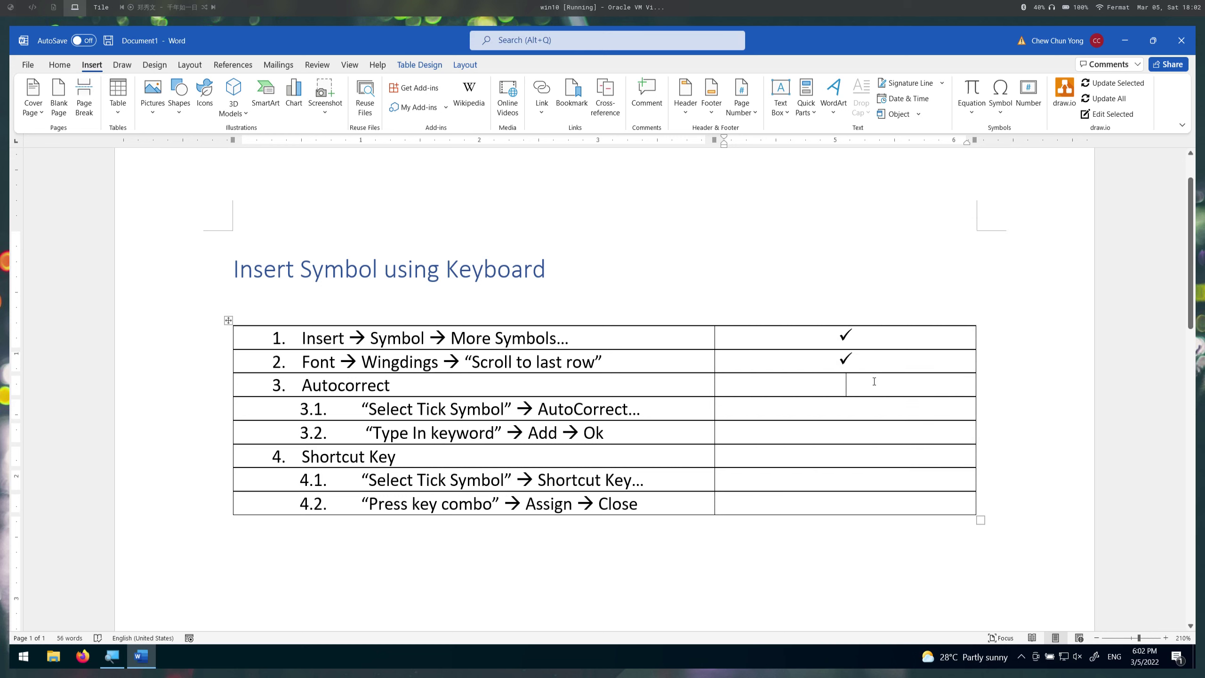
{"action": "type", "text": "ick"}
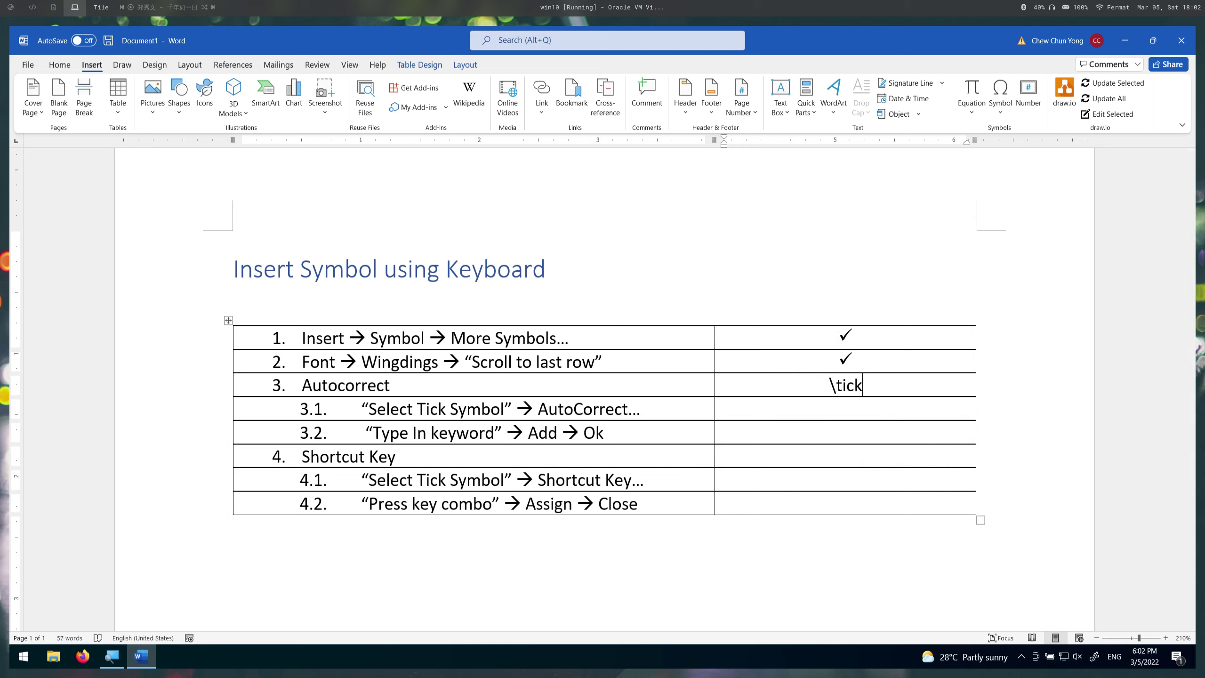
{"action": "key", "text": "space"}
In row 3.1's right cell, type 'I have inserted the \tick symbol' so it shows a ✓.
{"action": "key", "text": "Down"}
{"action": "type", "text": "I have inserted"}
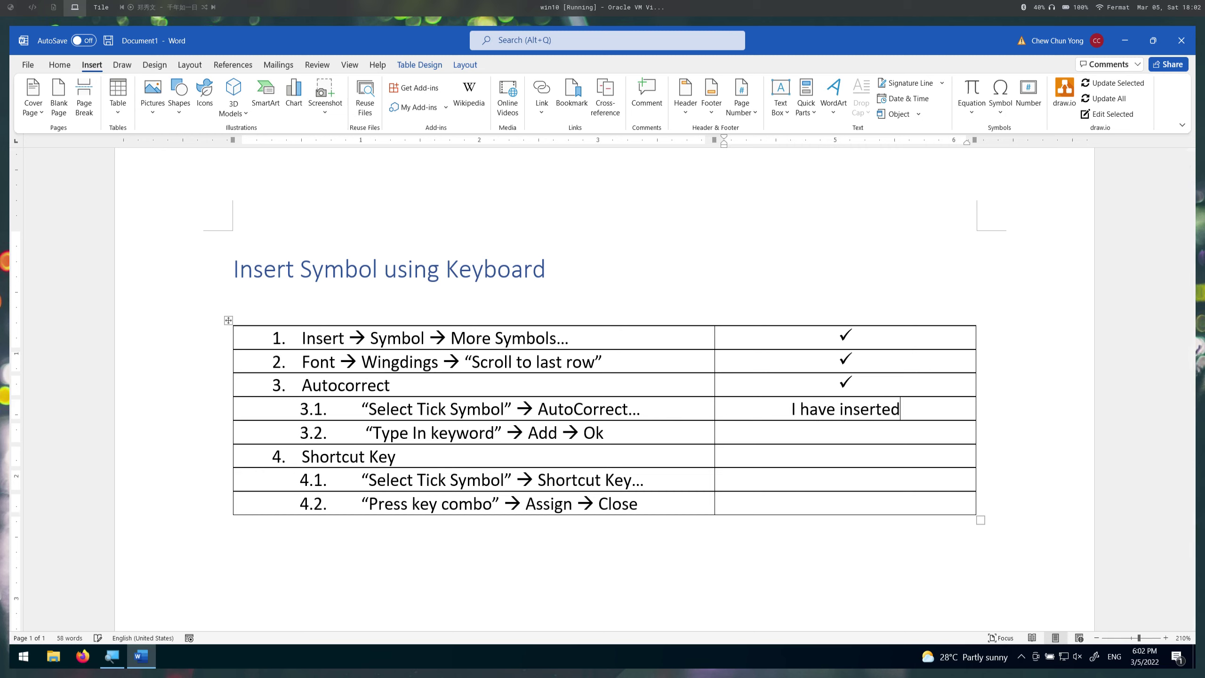
{"action": "type", "text": " the \\tick symbol"}
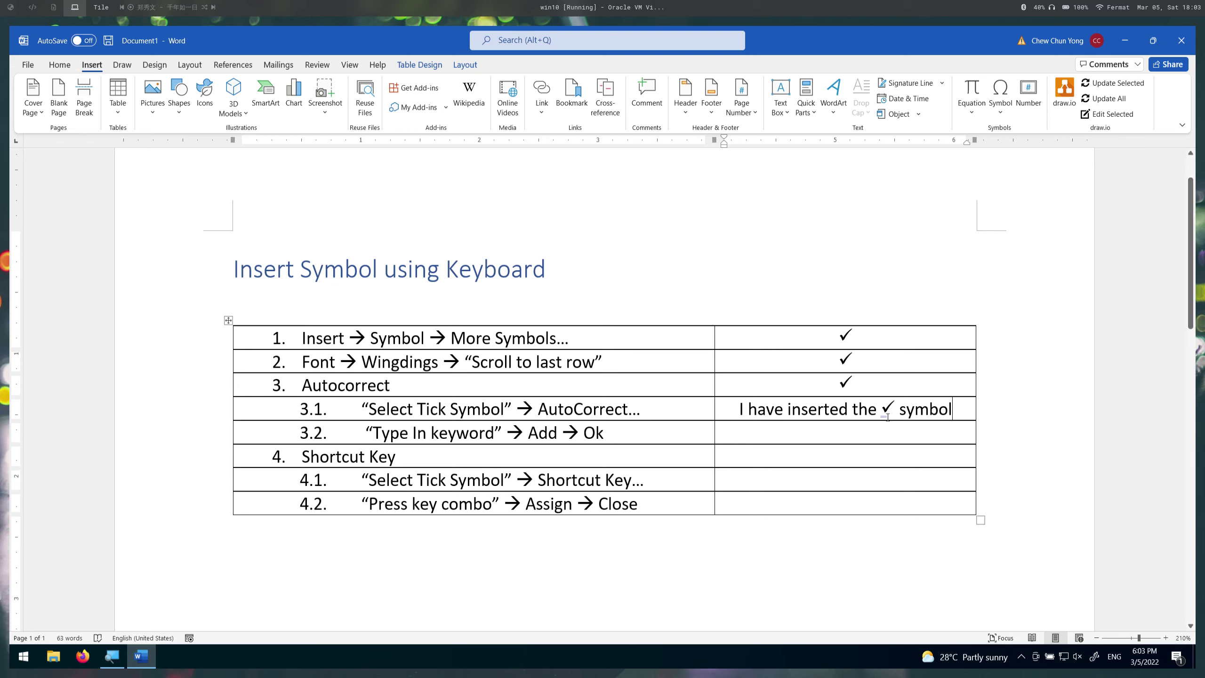
{"action": "mouse_move", "coordinate": [887, 418]}
{"action": "left_click", "coordinate": [864, 459]}
{"action": "left_click", "coordinate": [707, 462]}
{"action": "left_click", "coordinate": [237, 461]}
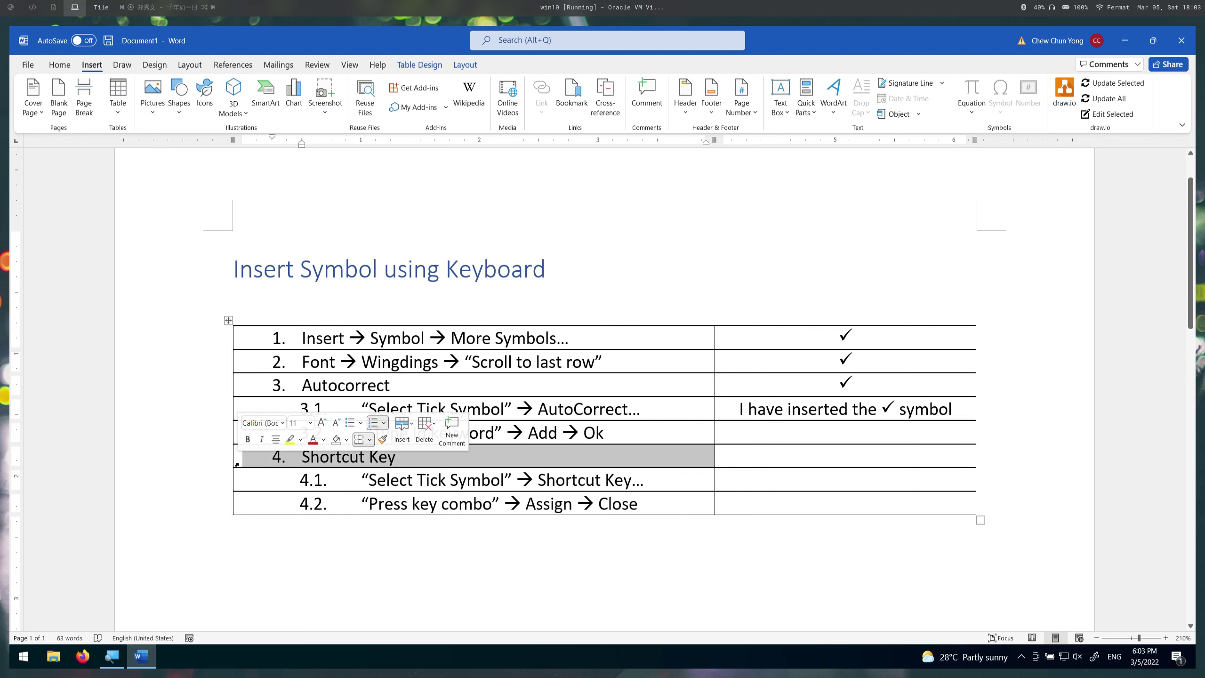
{"action": "left_click", "coordinate": [798, 457]}
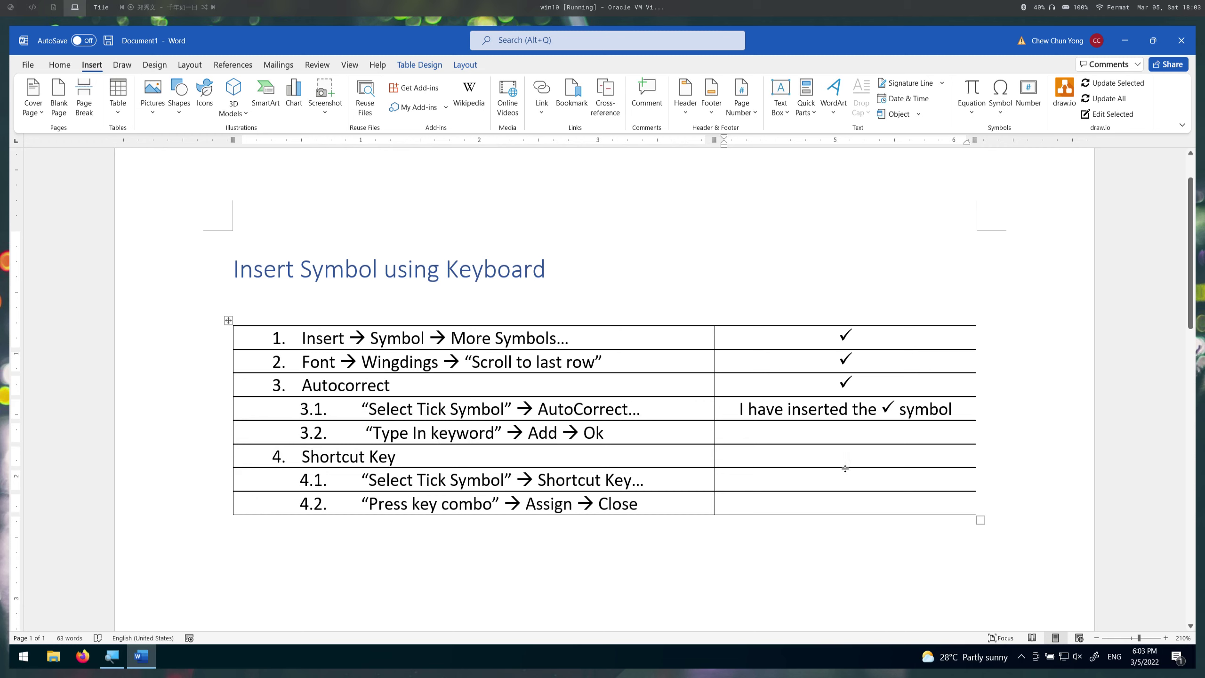
{"action": "key", "text": "ctrl+alt+c"}
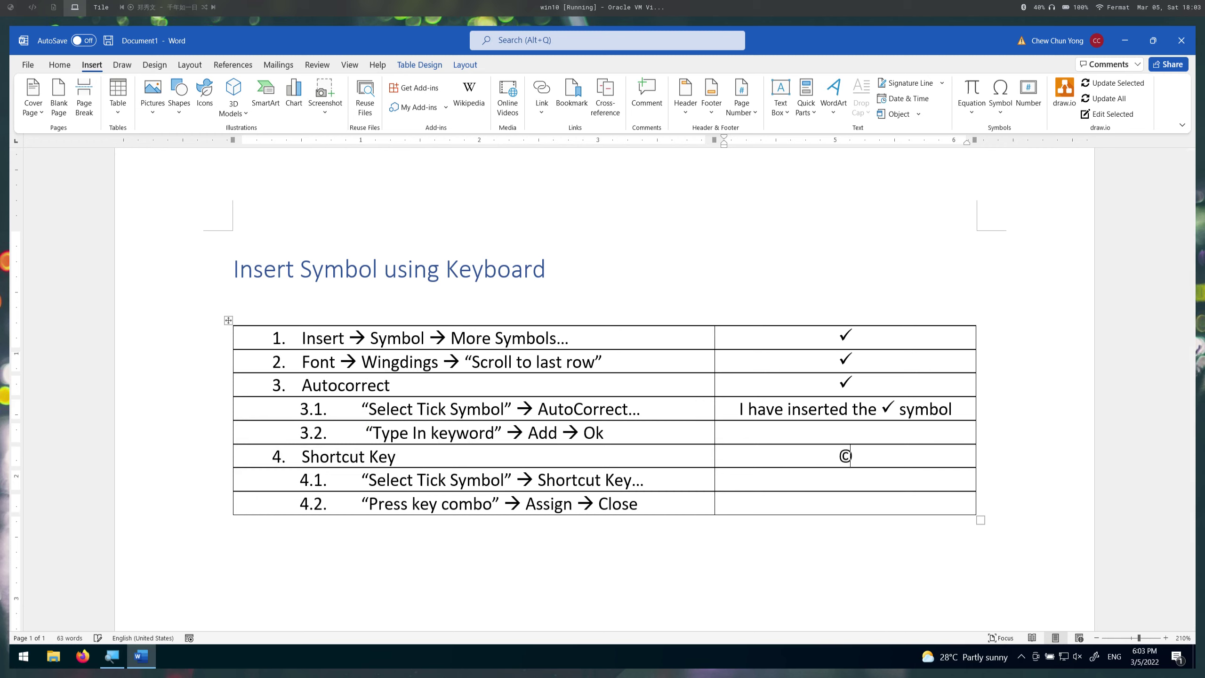
{"action": "key", "text": "BackSpace"}
In More Symbols, scroll the Wingdings grid to the last row and select the tick (code 252).
{"action": "left_click", "coordinate": [1002, 112]}
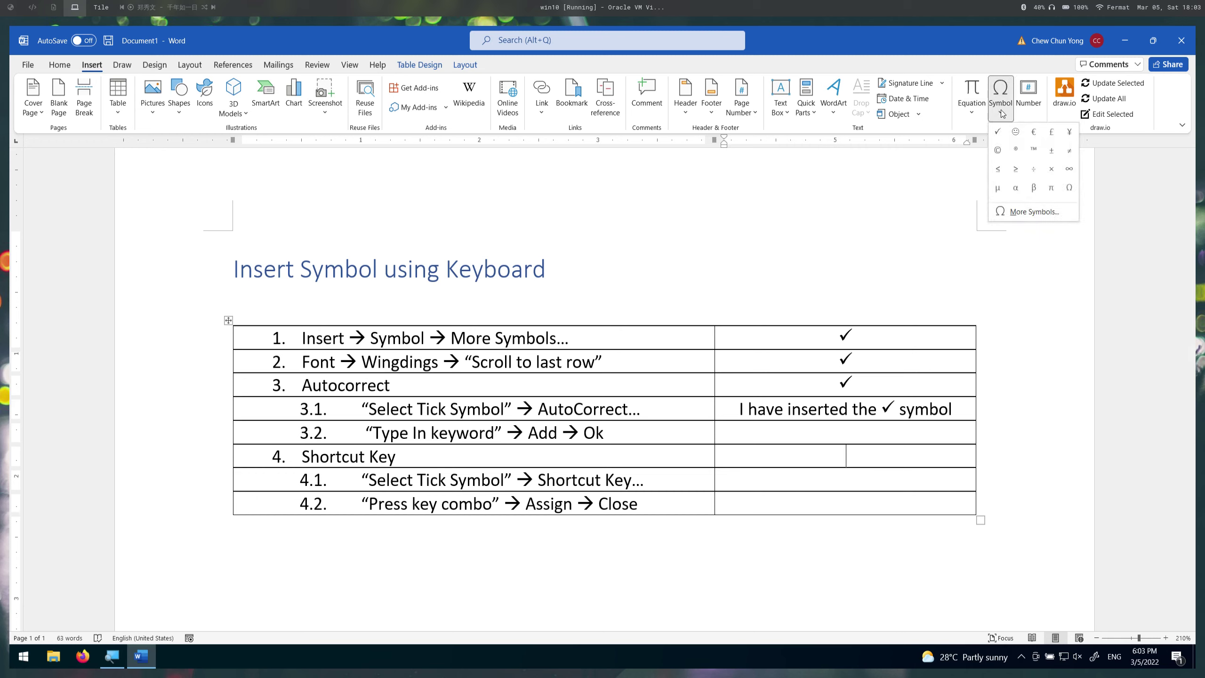
{"action": "left_click", "coordinate": [1034, 216]}
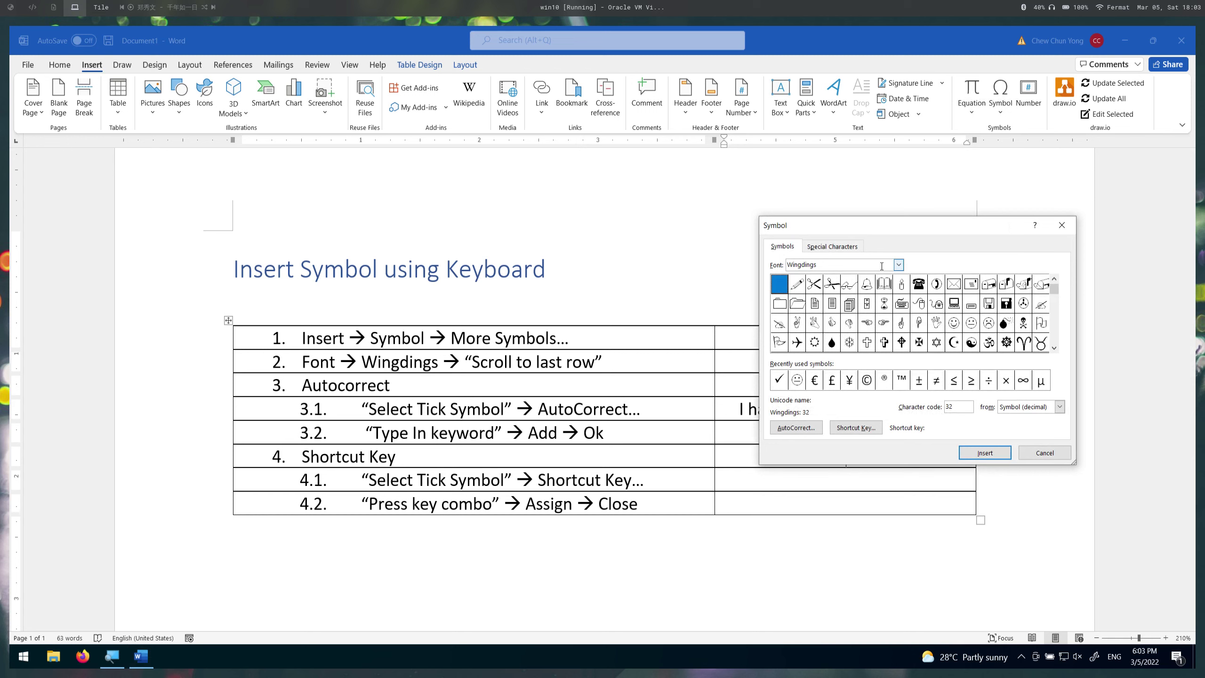
{"action": "left_click_drag", "start_coordinate": [1054, 289], "coordinate": [1059, 340]}
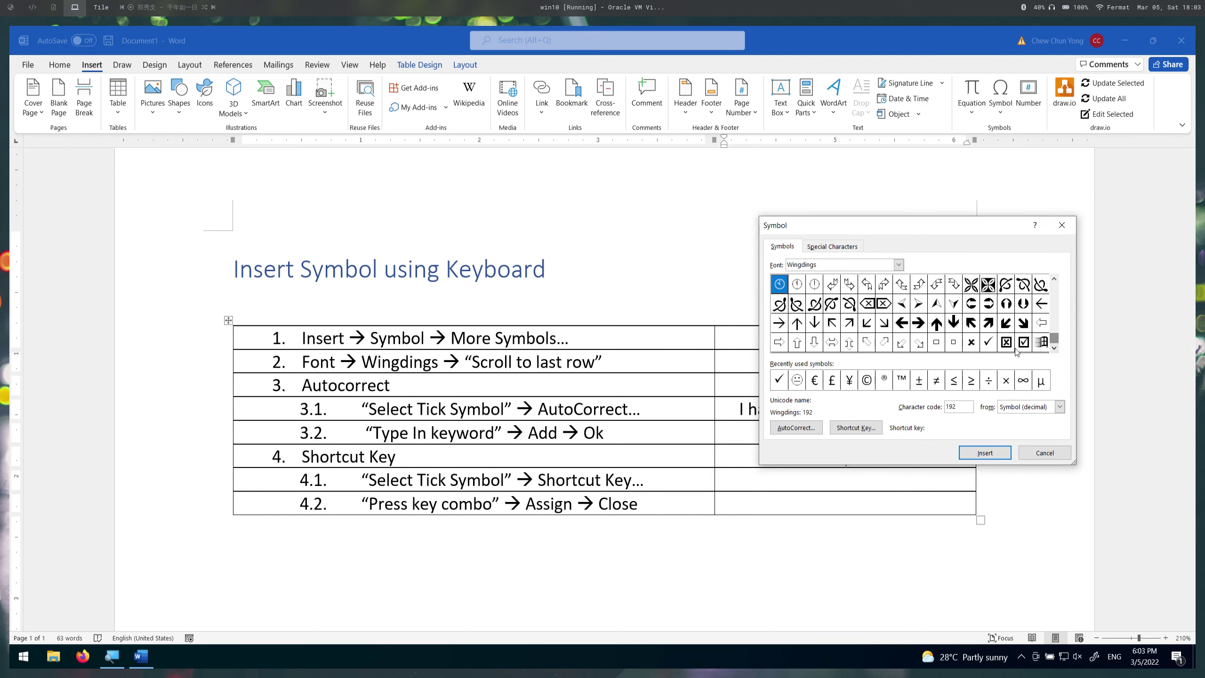
{"action": "left_click", "coordinate": [989, 343]}
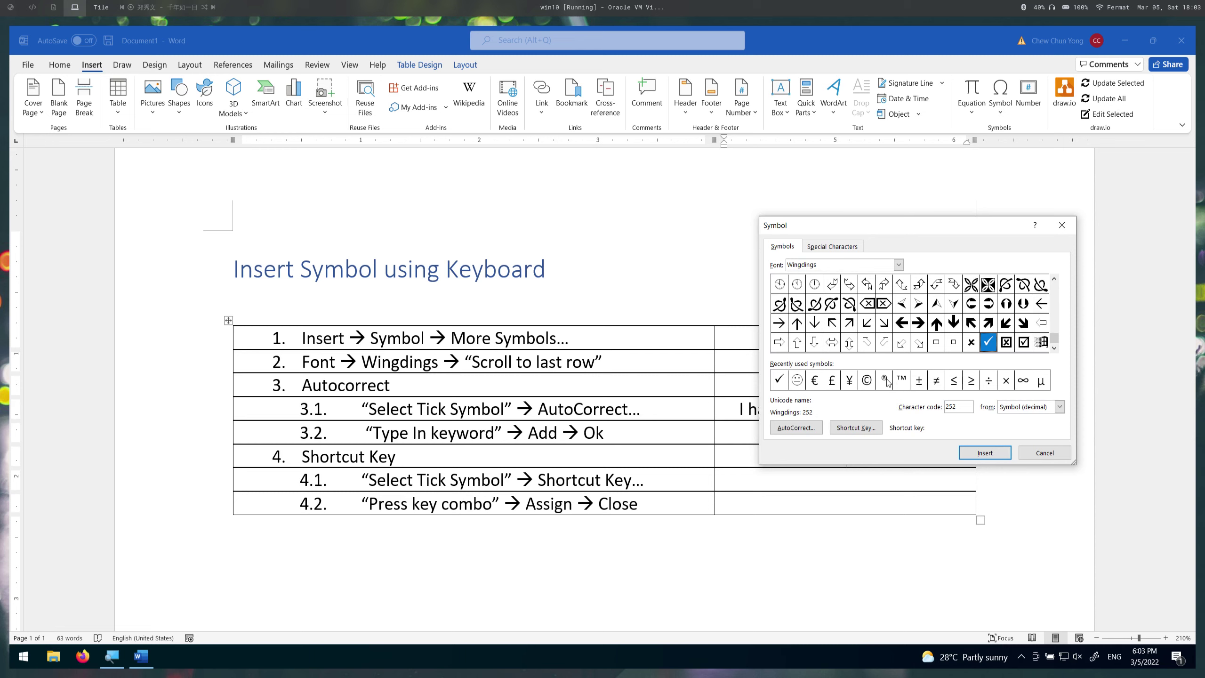
{"action": "left_click", "coordinate": [781, 384]}
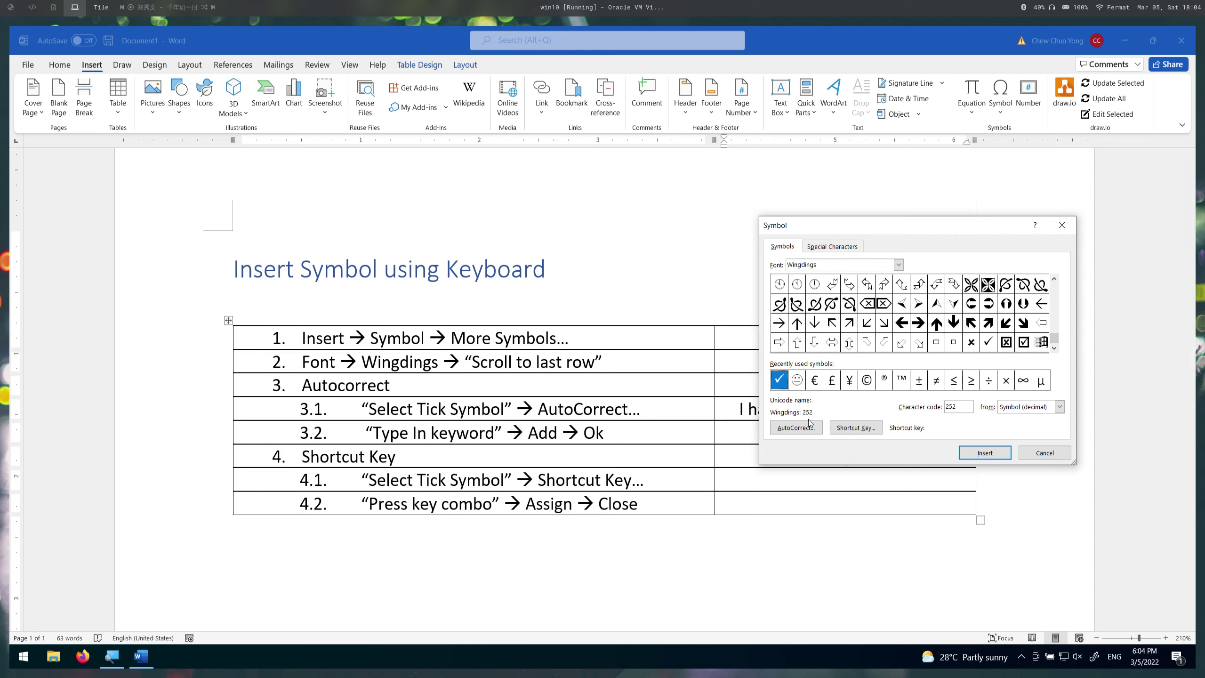
{"action": "left_click", "coordinate": [993, 343]}
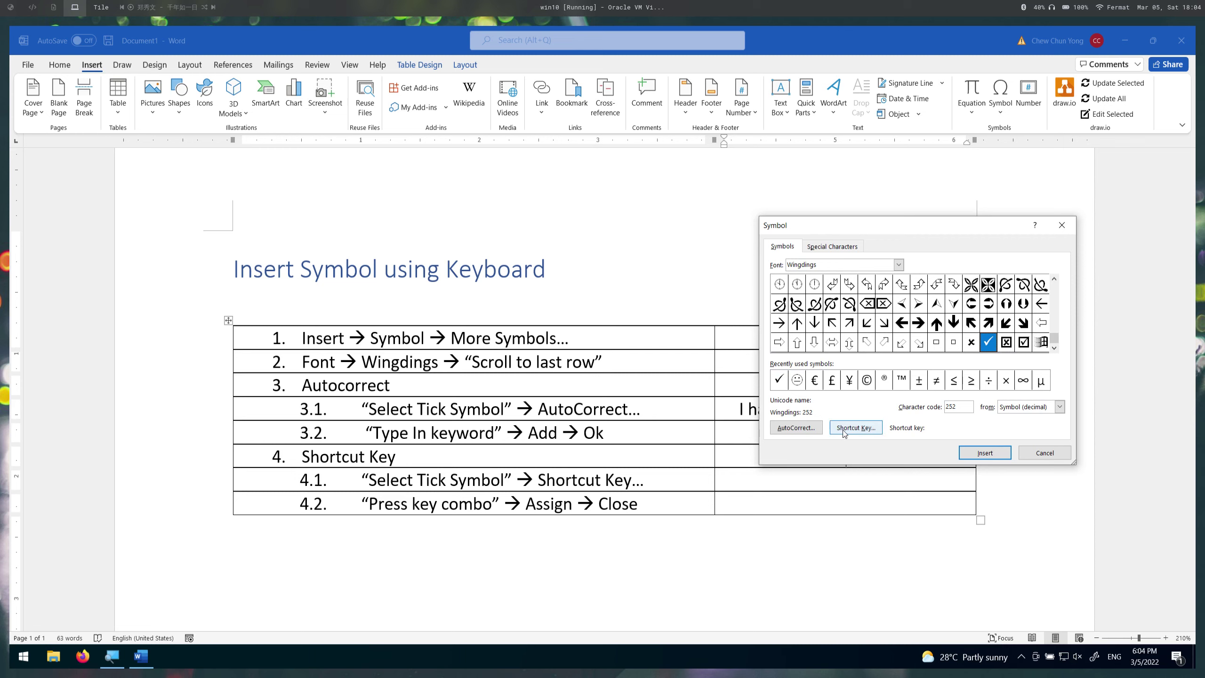
{"action": "left_click", "coordinate": [780, 383]}
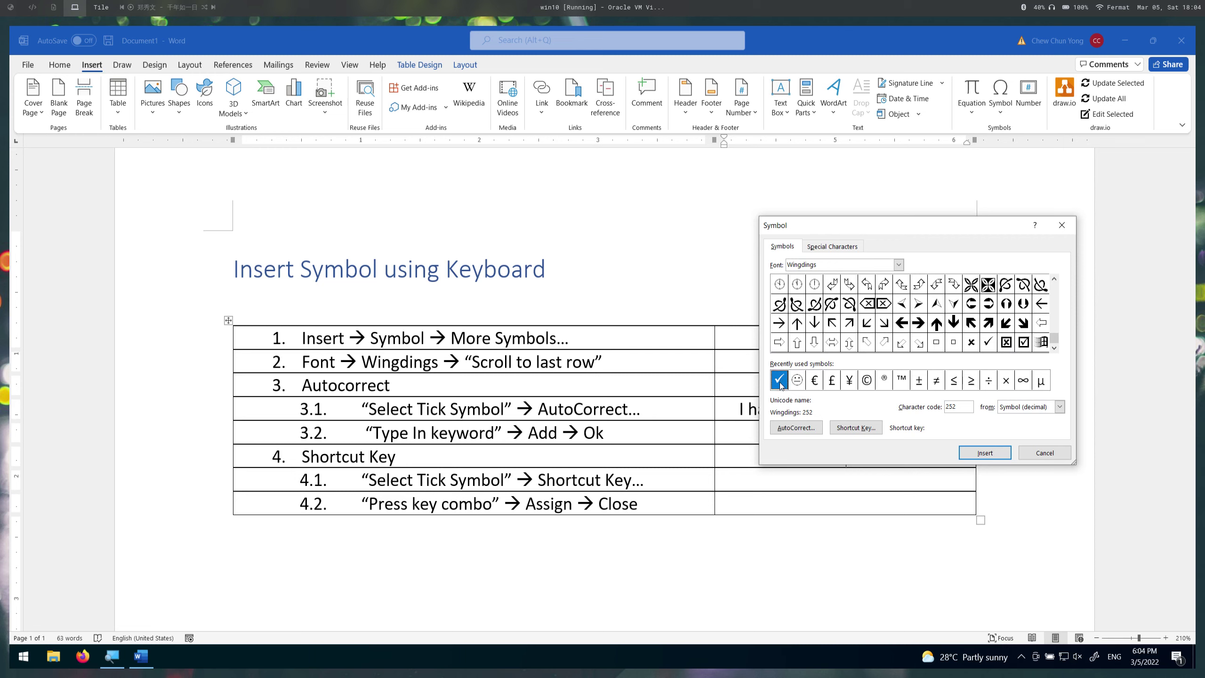
Remove the Wingdings tick's existing Alt+Ctrl+Shift+T shortcut key.
{"action": "left_click", "coordinate": [992, 345]}
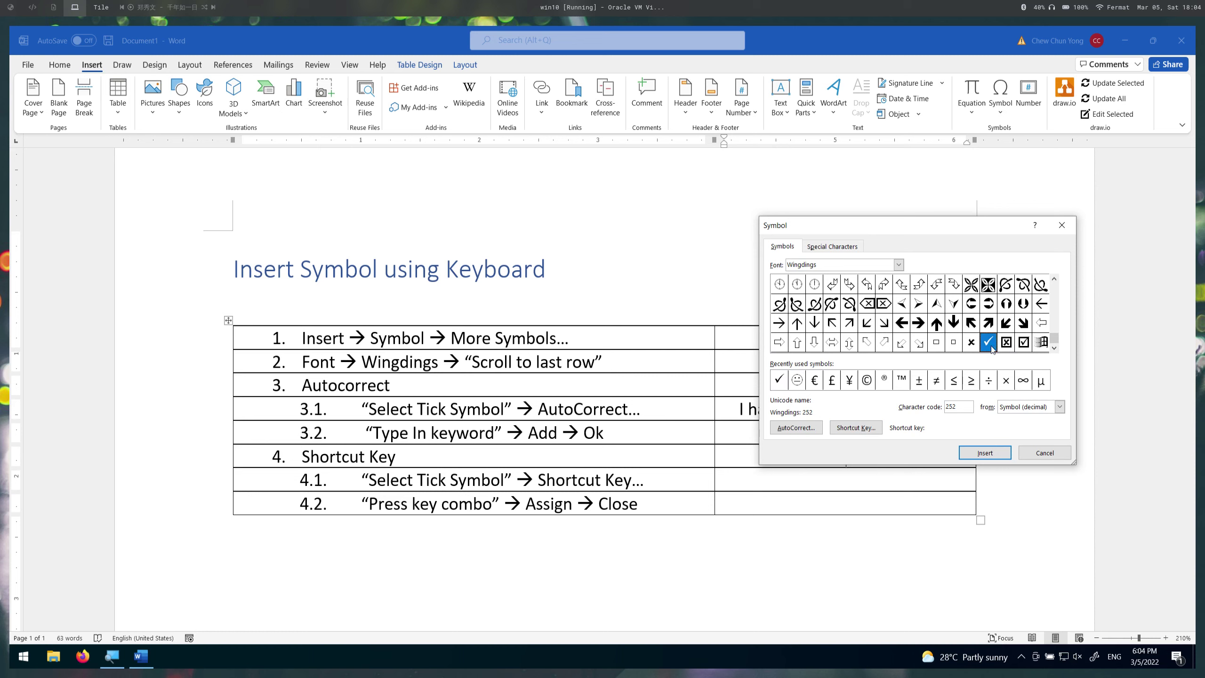
{"action": "left_click", "coordinate": [877, 427]}
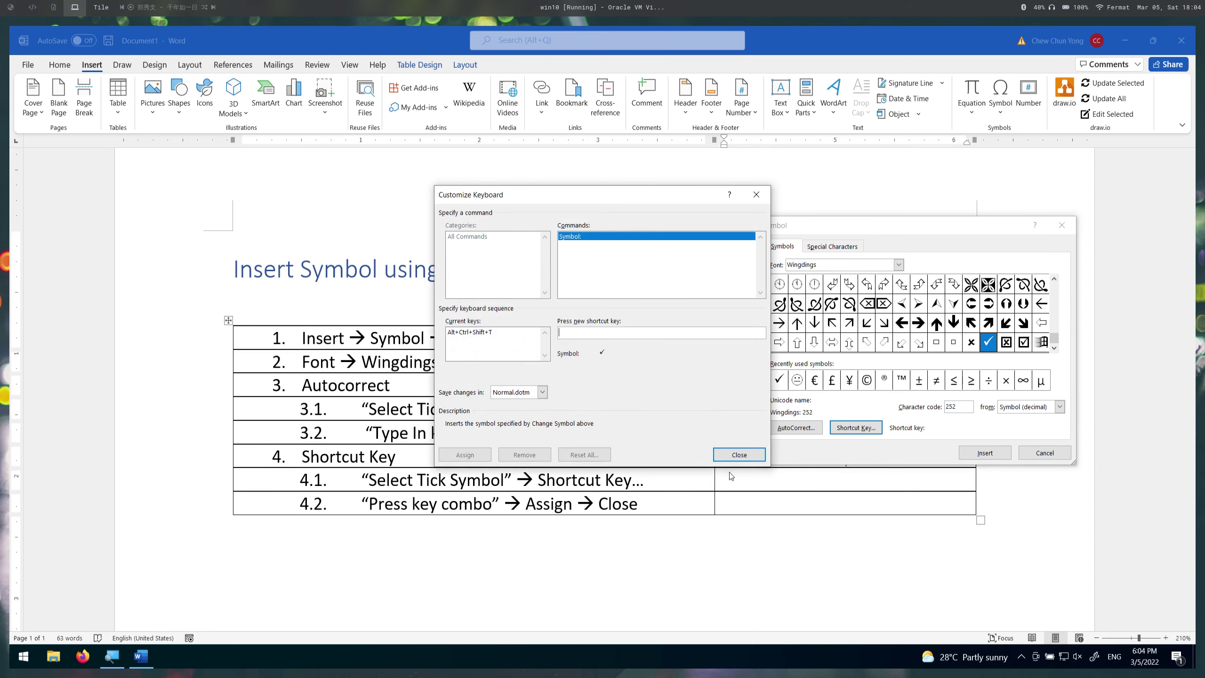
{"action": "left_click", "coordinate": [470, 331]}
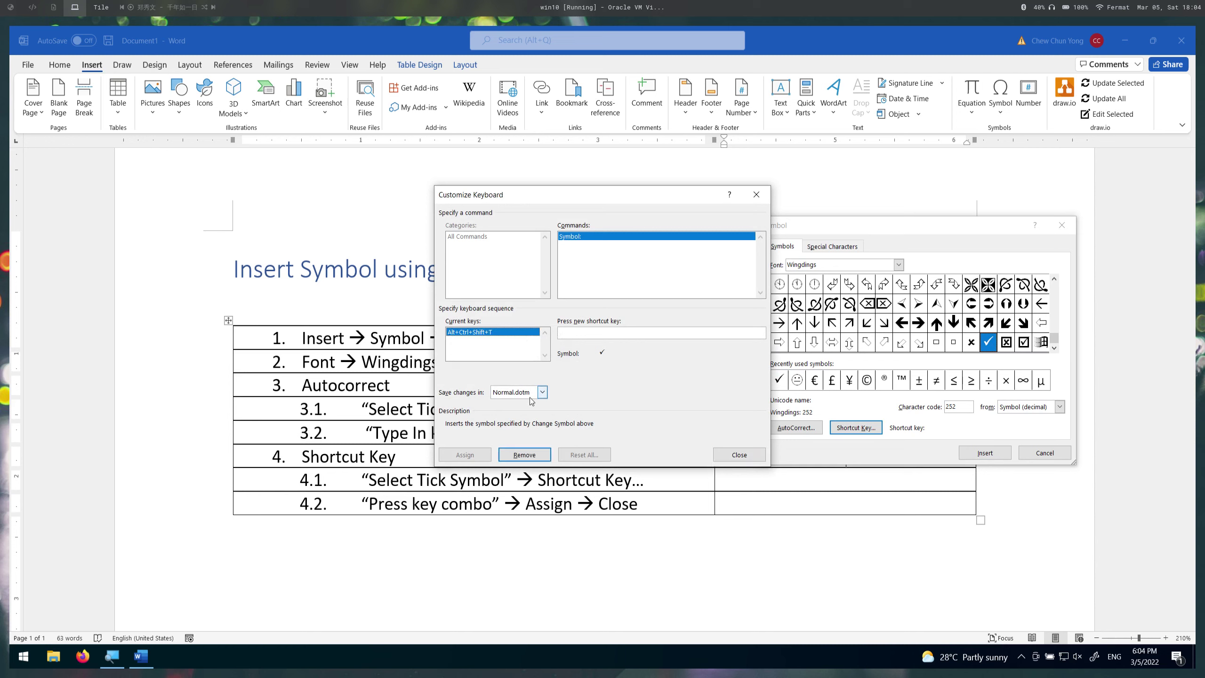
{"action": "left_click", "coordinate": [541, 456]}
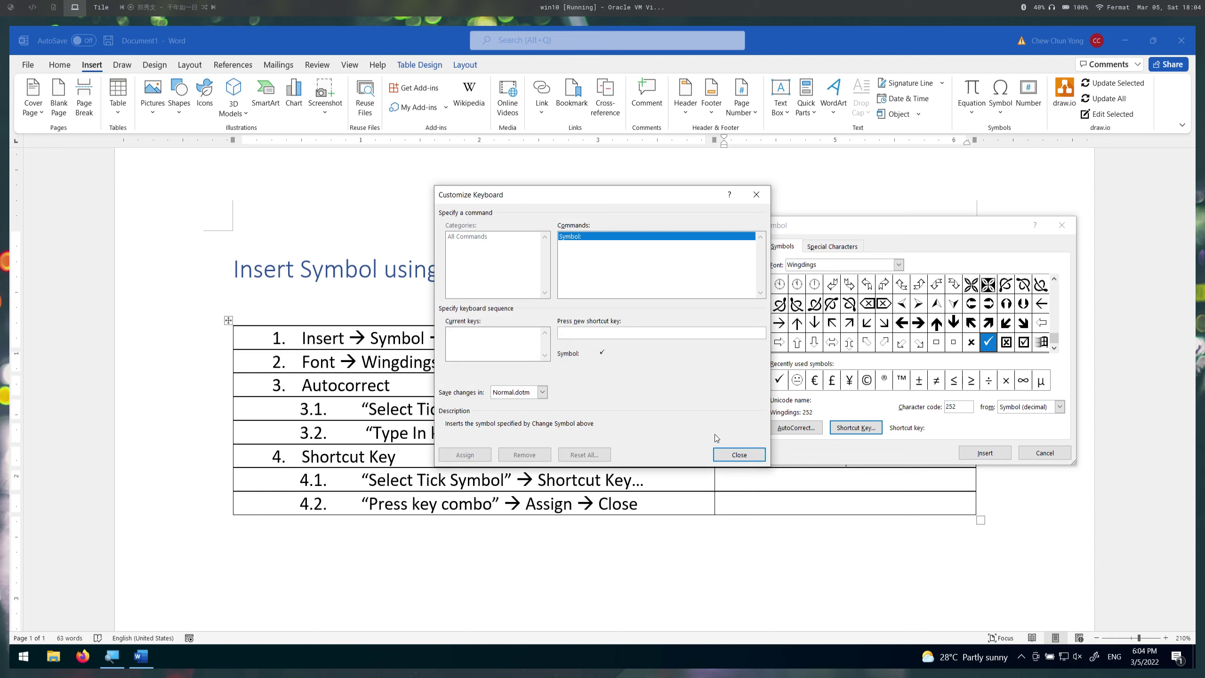
{"action": "left_click", "coordinate": [733, 454]}
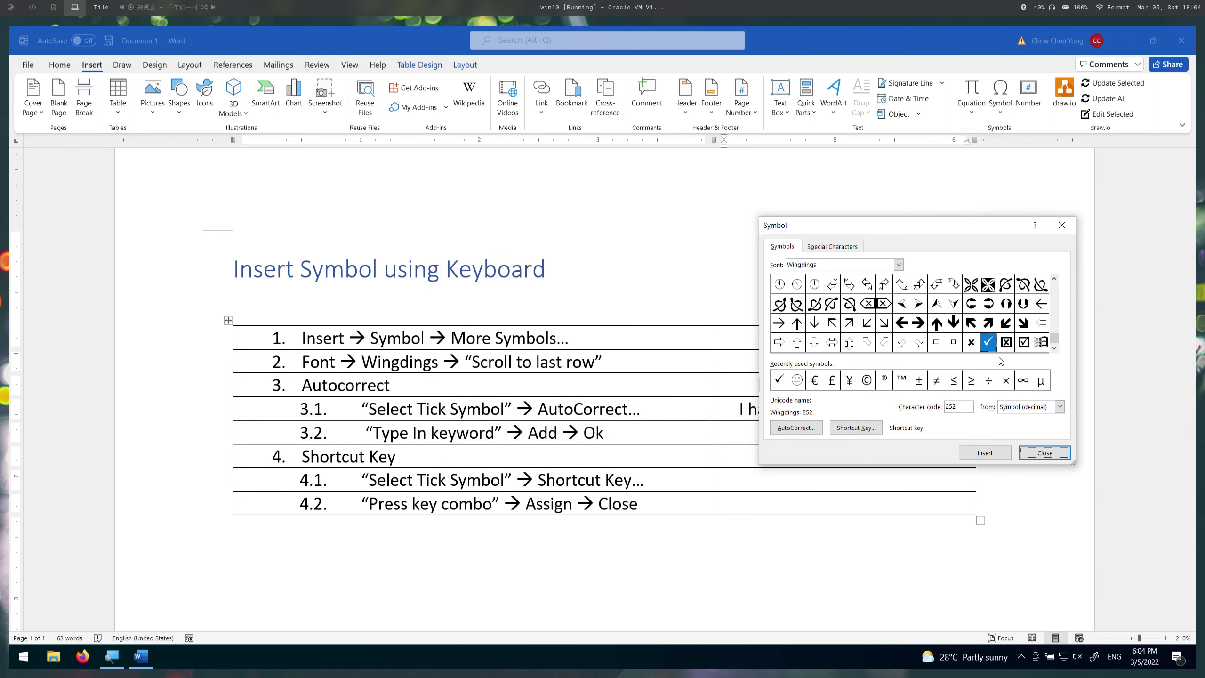
Assign Alt+Ctrl+Shift+T as the Wingdings tick's new shortcut key and close the Symbol dialog.
{"action": "left_click", "coordinate": [871, 433]}
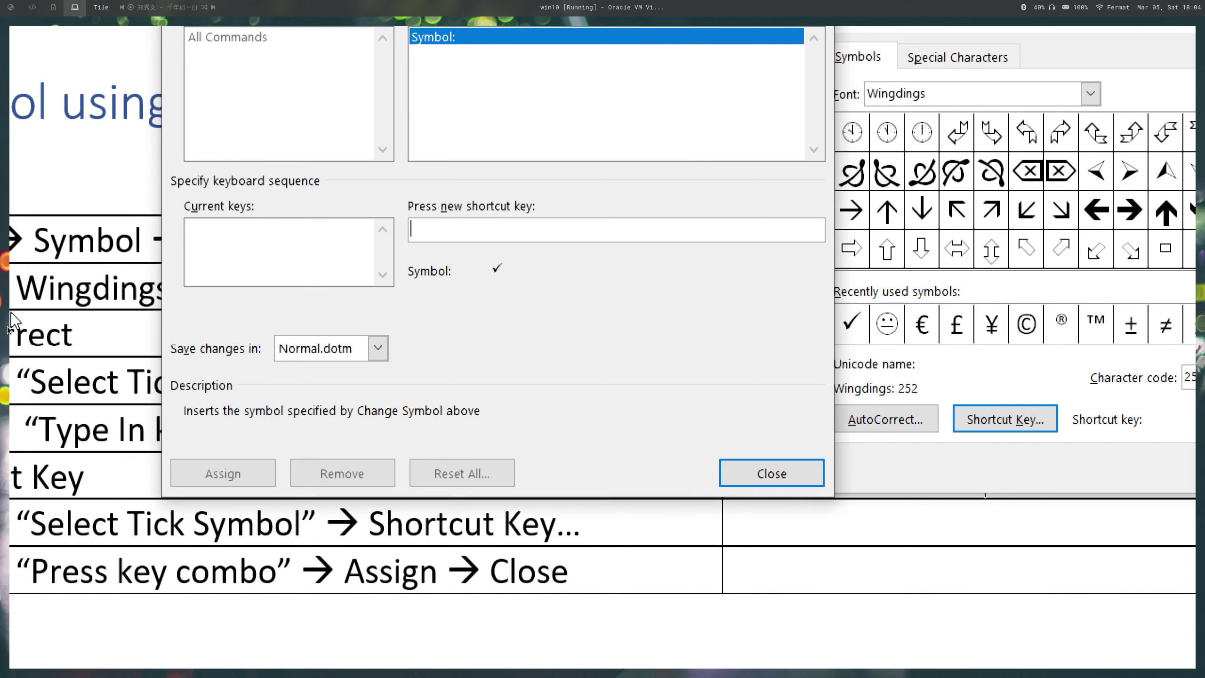
{"action": "key", "text": "ctrl+alt+shift+t"}
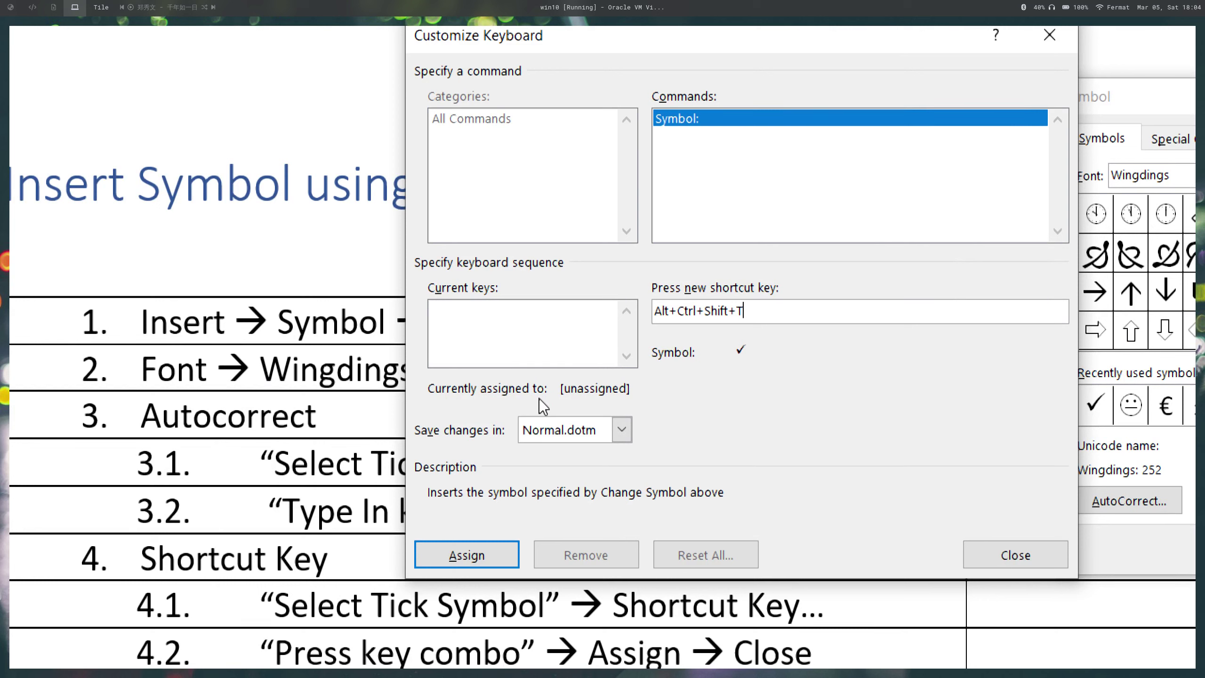
{"action": "left_click", "coordinate": [488, 544]}
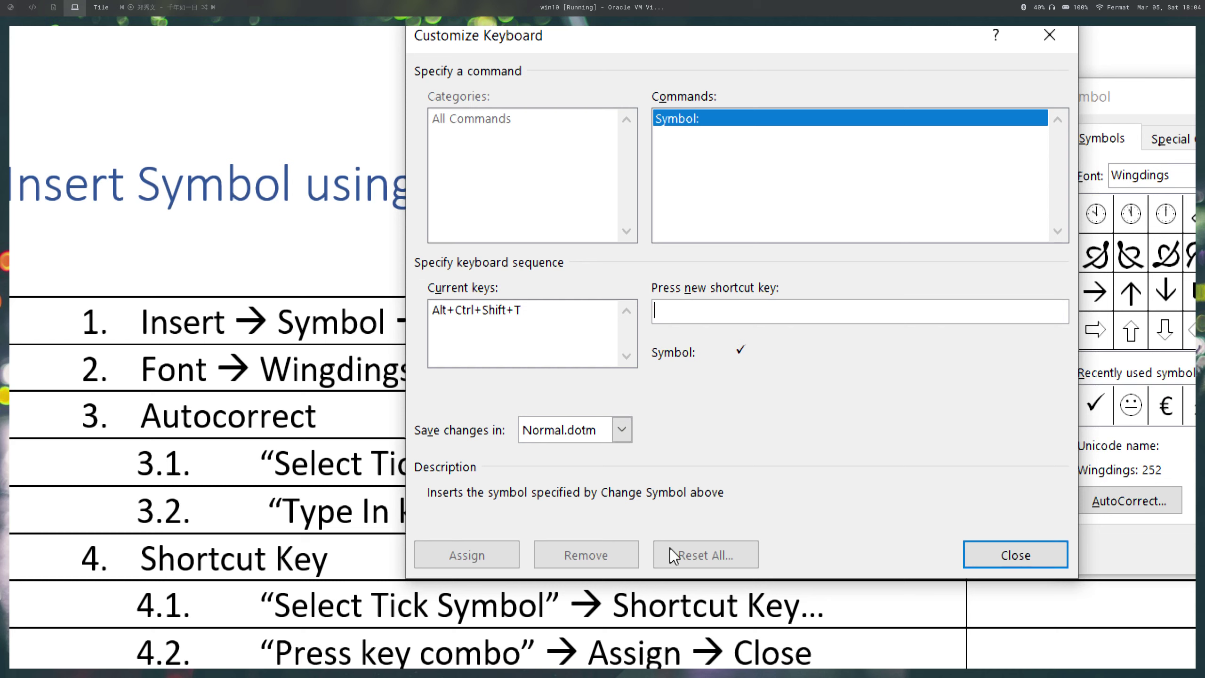
{"action": "left_click", "coordinate": [978, 560]}
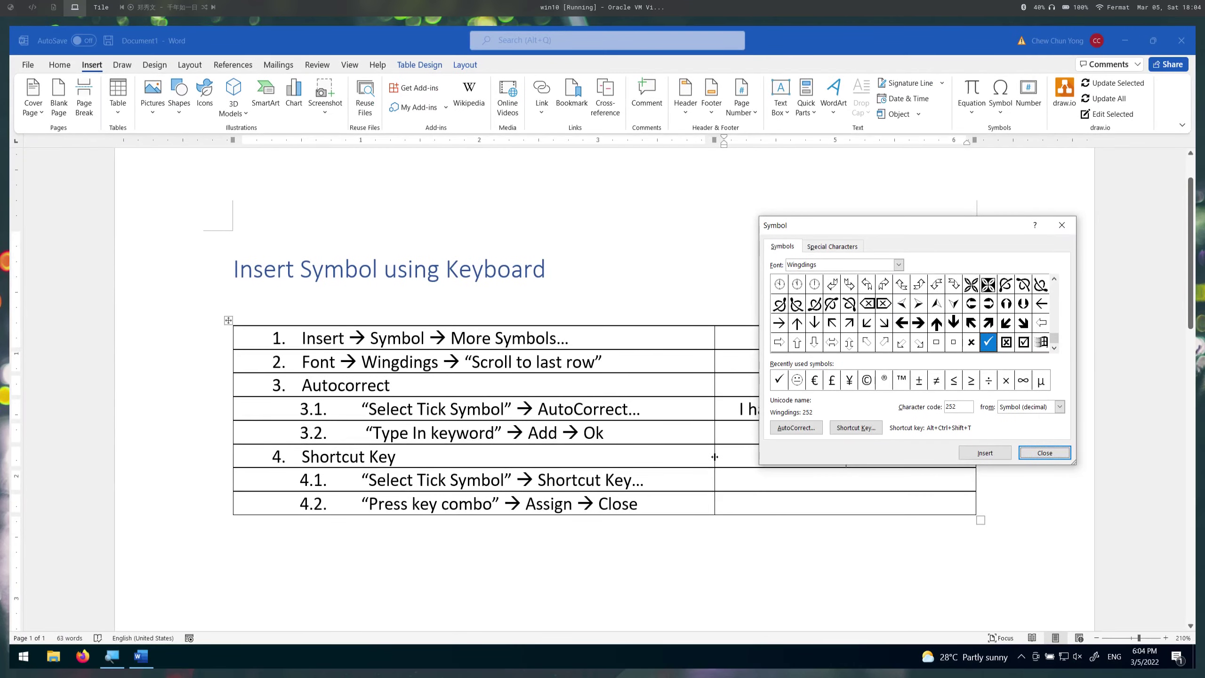
{"action": "left_click", "coordinate": [1045, 453]}
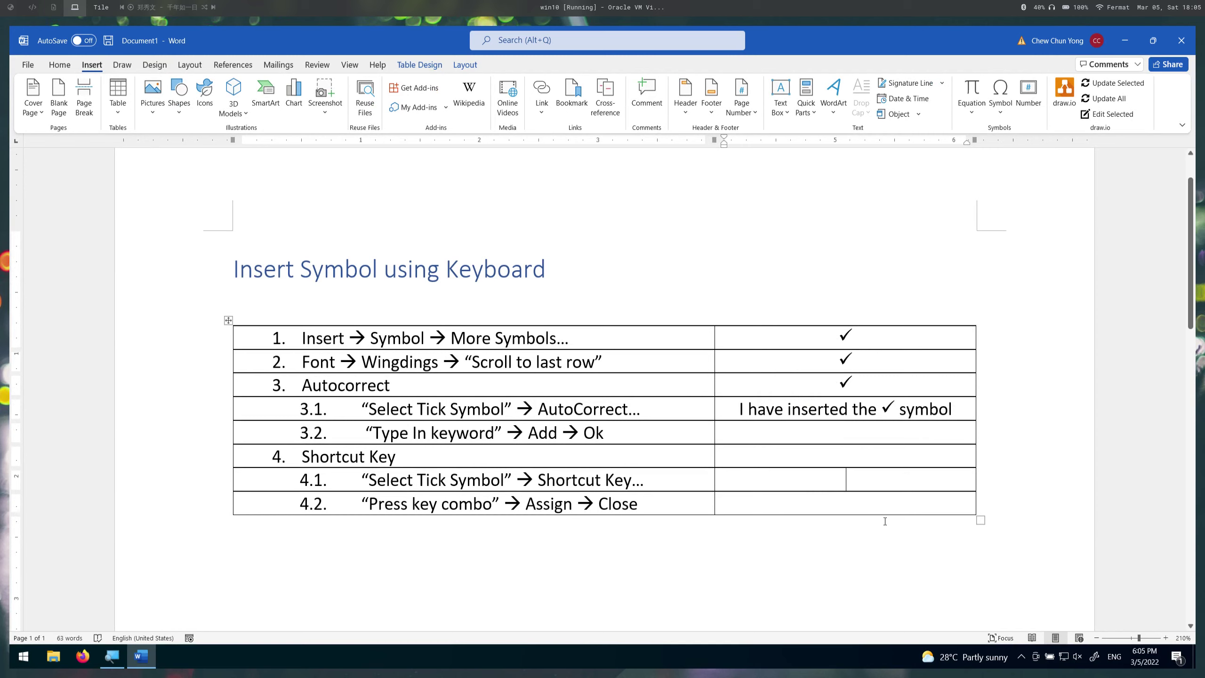
Insert one tick in row 4.1 and two ticks in row 4.2 using the shortcut and \tick AutoCorrect.
{"action": "key", "text": "alt+t"}
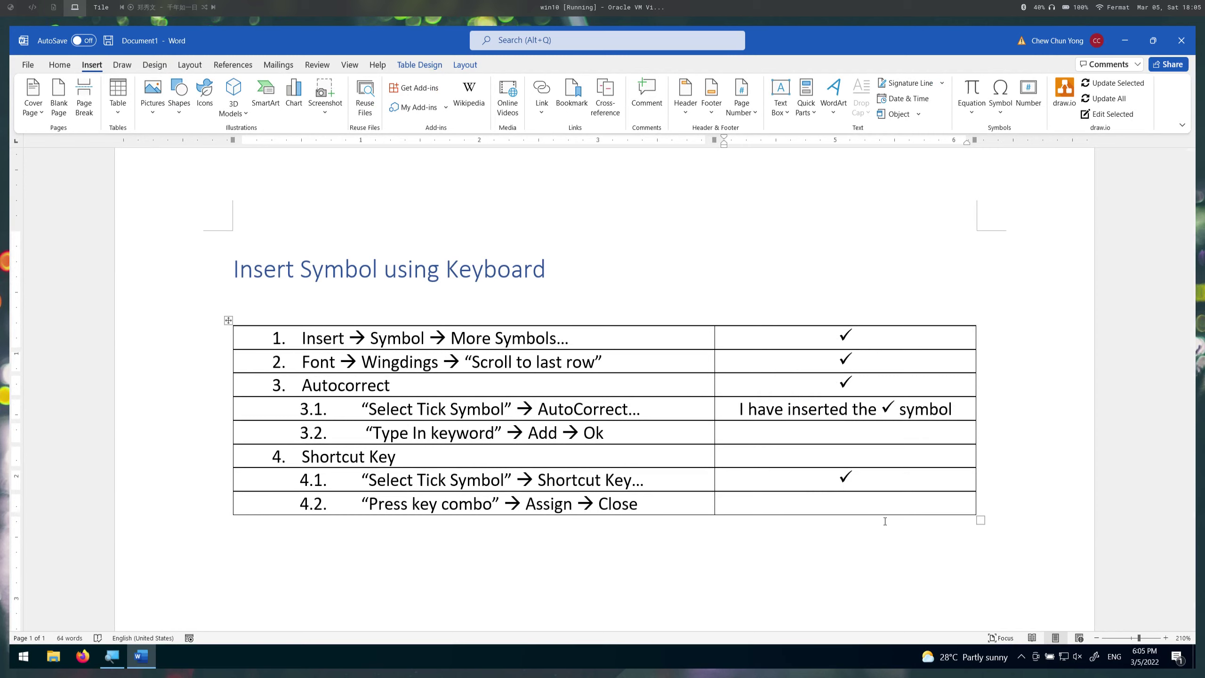
{"action": "key", "text": "Down"}
{"action": "key", "text": "alt+t"}
{"action": "key", "text": "alt+t"}
{"action": "key", "text": "BackSpace"}
{"action": "type", "text": "ick"}
{"action": "key", "text": "BackSpace"}
{"action": "key", "text": "BackSpace"}
{"action": "key", "text": "BackSpace"}
{"action": "key", "text": "ctrl+shift+t"}
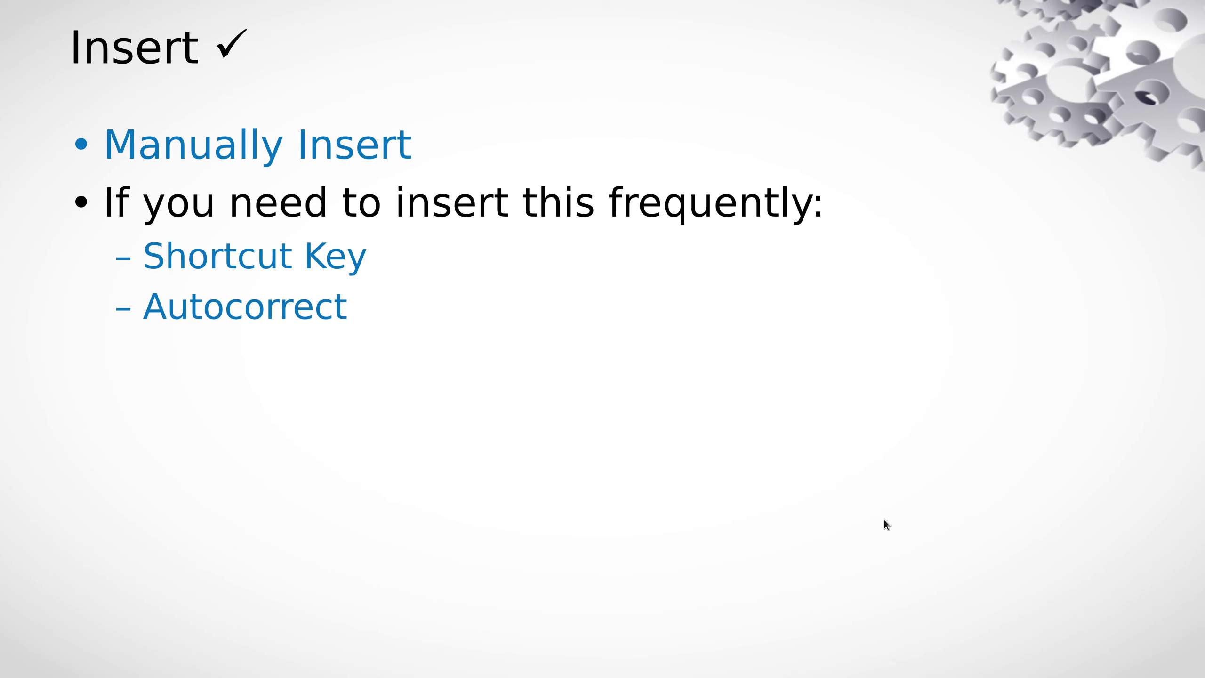
Advance the slideshow to the closing Thank You slide.
{"action": "key", "text": "Right"}
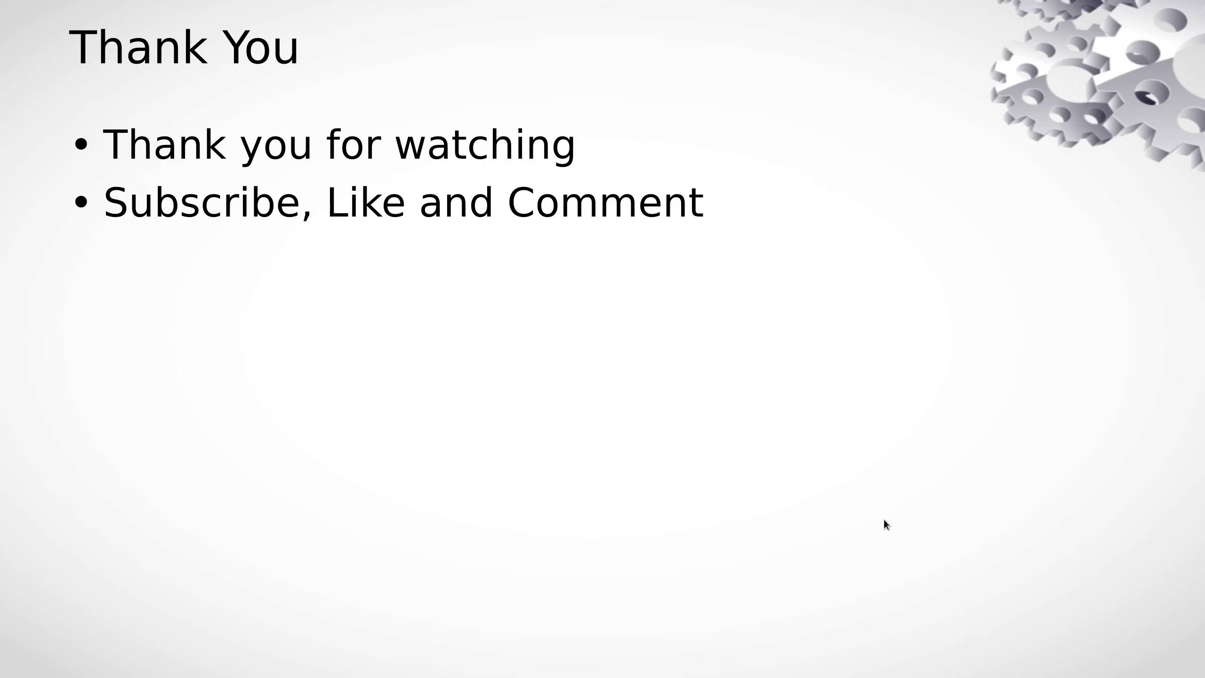